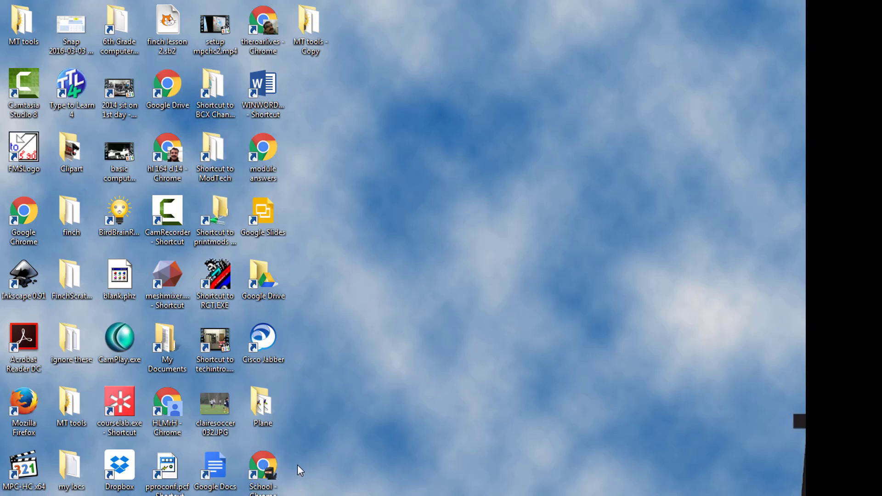
# - Launch Chrome from the School desktop shortcut and open the mail inbox by way of google.com
pyautogui.doubleClick(285, 469)
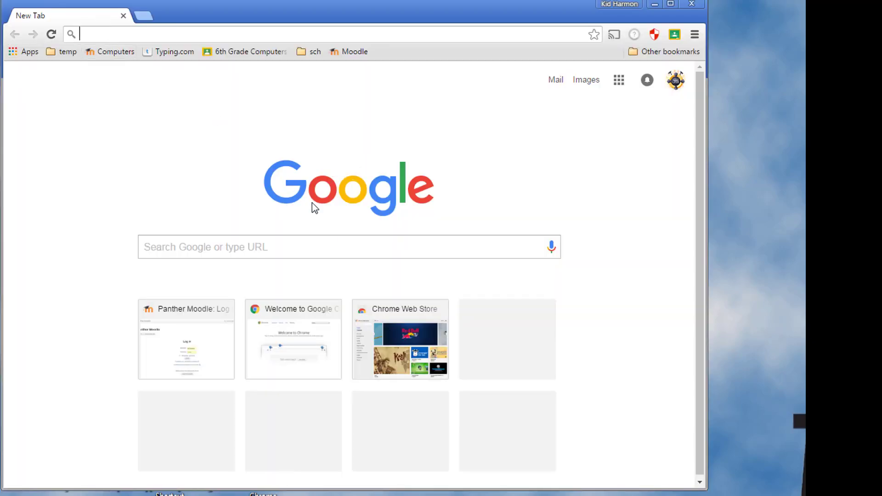
pyautogui.write('go')
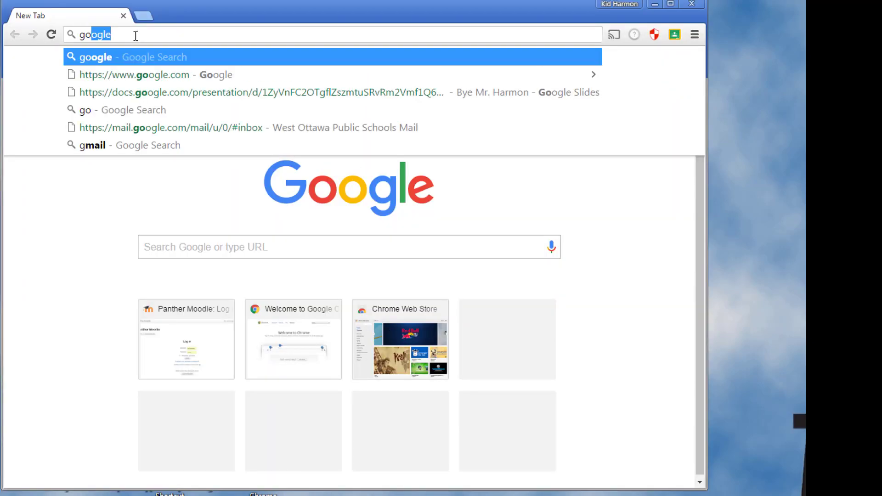
pyautogui.write('ogle.com')
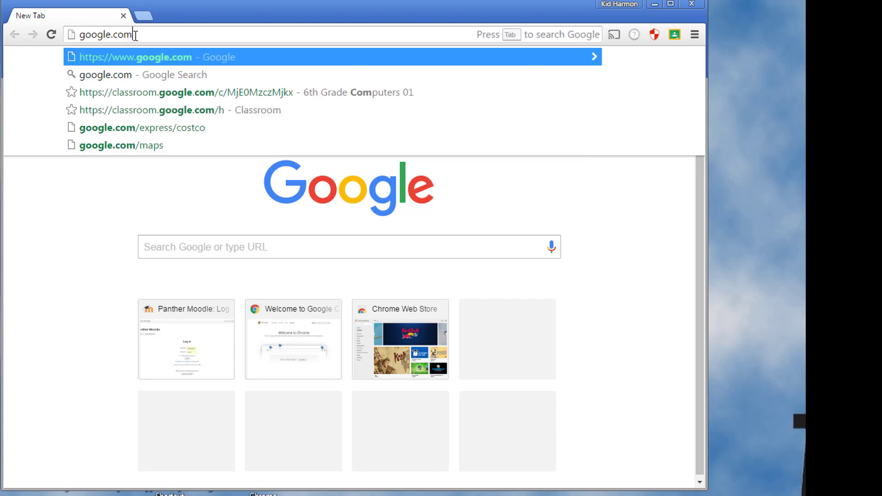
pyautogui.press('Return')
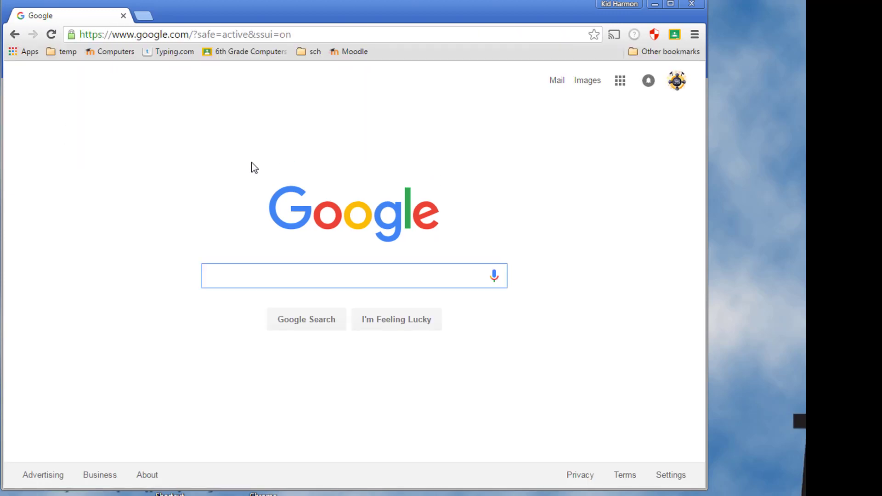
pyautogui.click(558, 83)
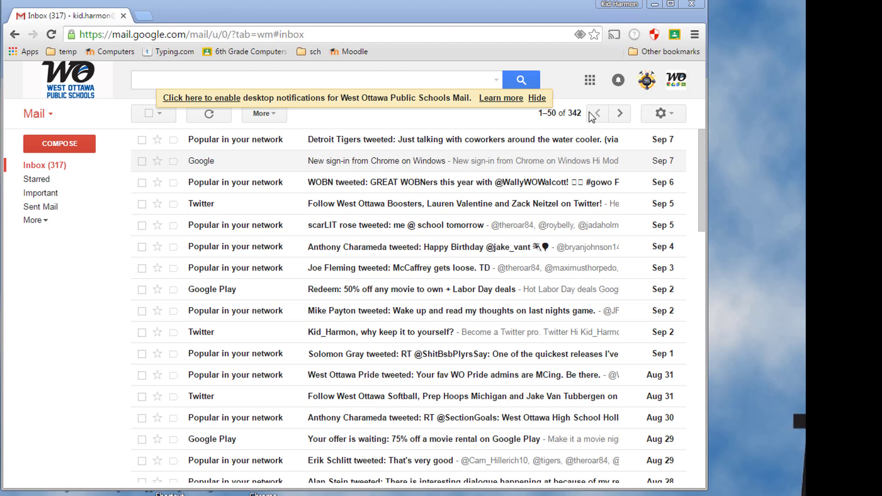
# - Switch from the inbox to Google Docs and create a blank document
pyautogui.click(590, 81)
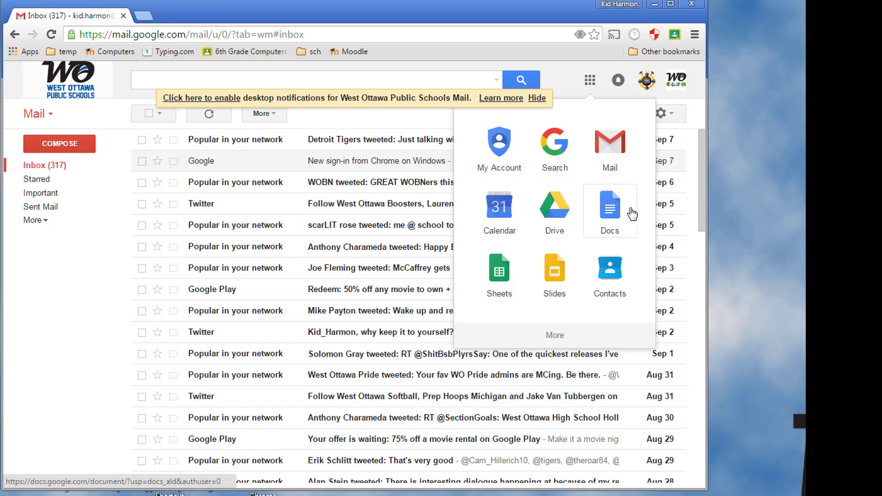
pyautogui.click(609, 213)
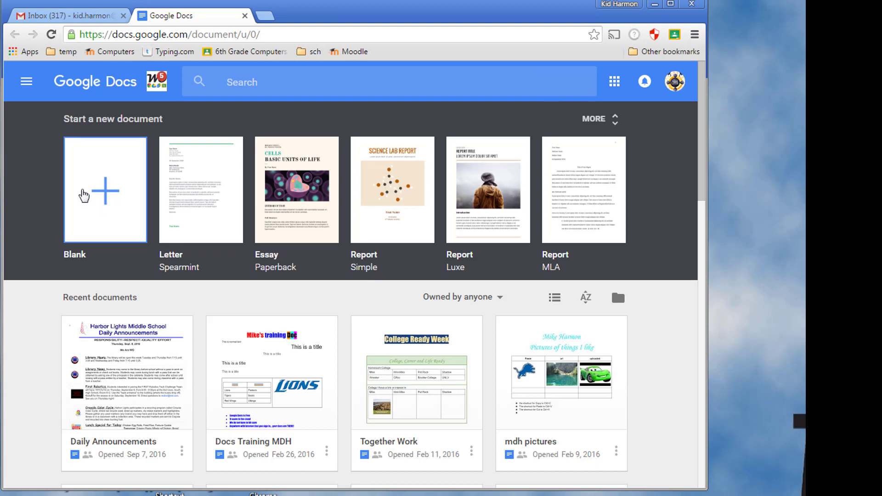
pyautogui.click(100, 194)
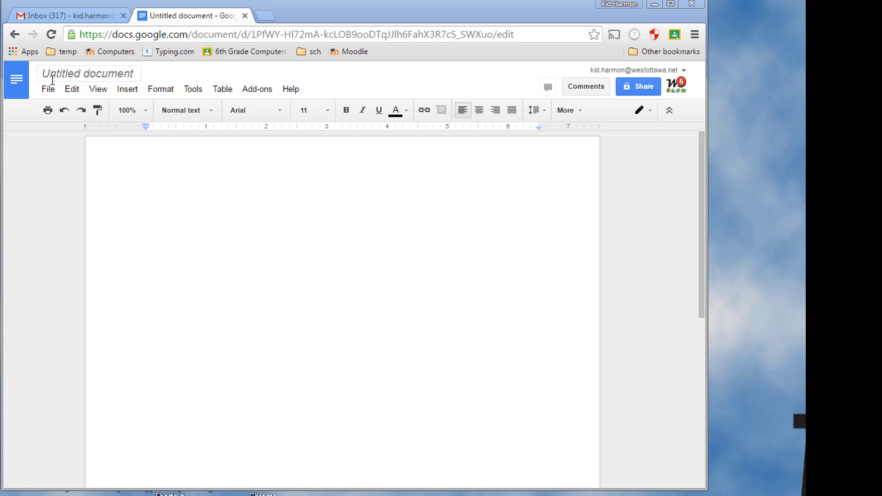
# - Rename the untitled document to "Hi I am" followed by the author's full name
pyautogui.click(92, 74)
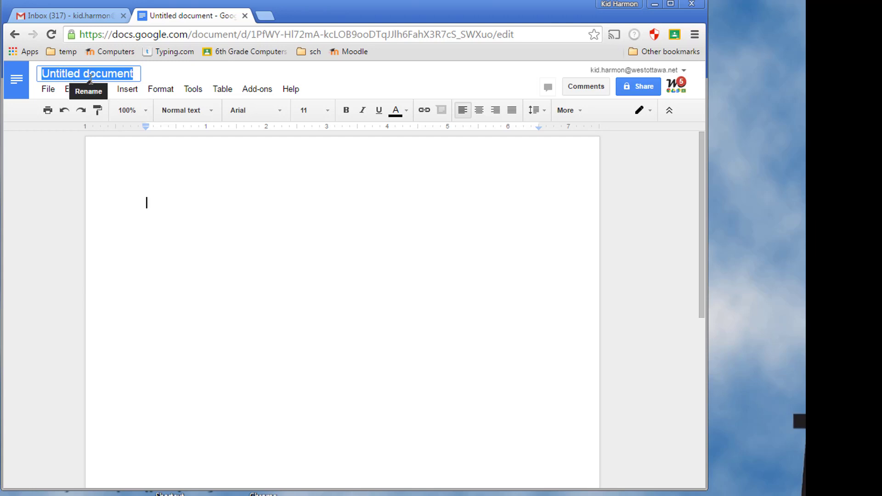
pyautogui.write('Hi ')
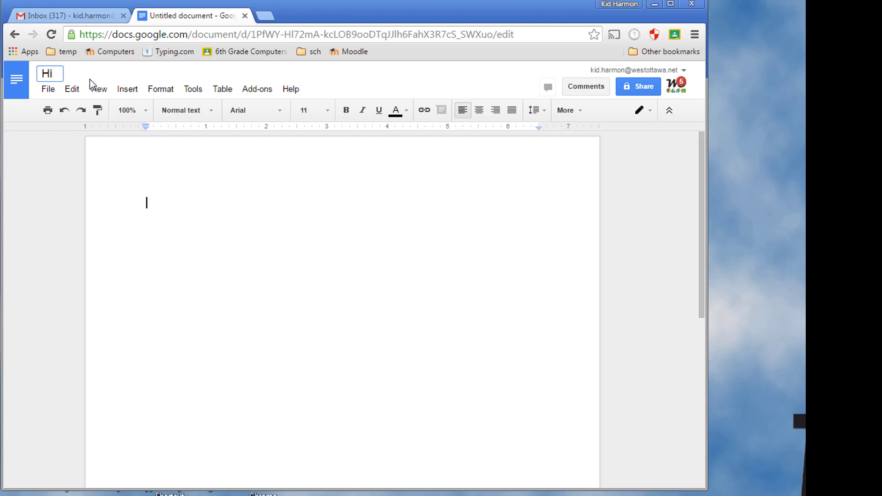
pyautogui.write('I am Mike Harmon')
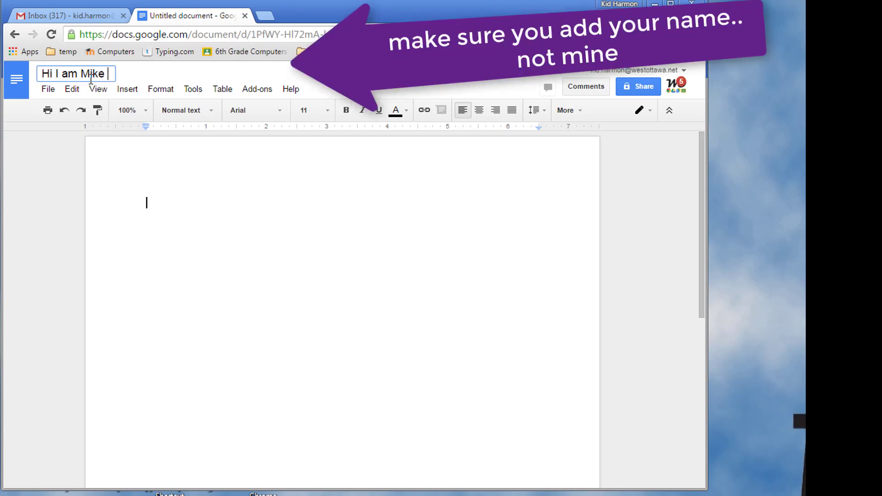
pyautogui.press('BackSpace')
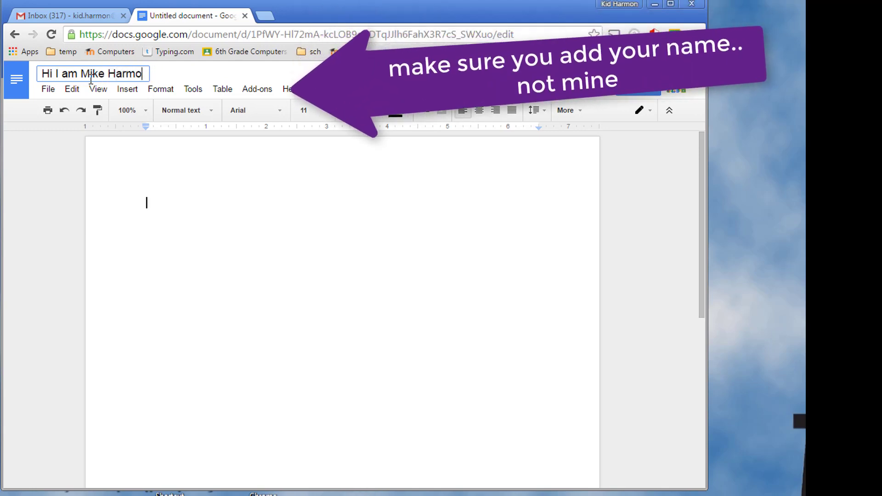
pyautogui.write('n')
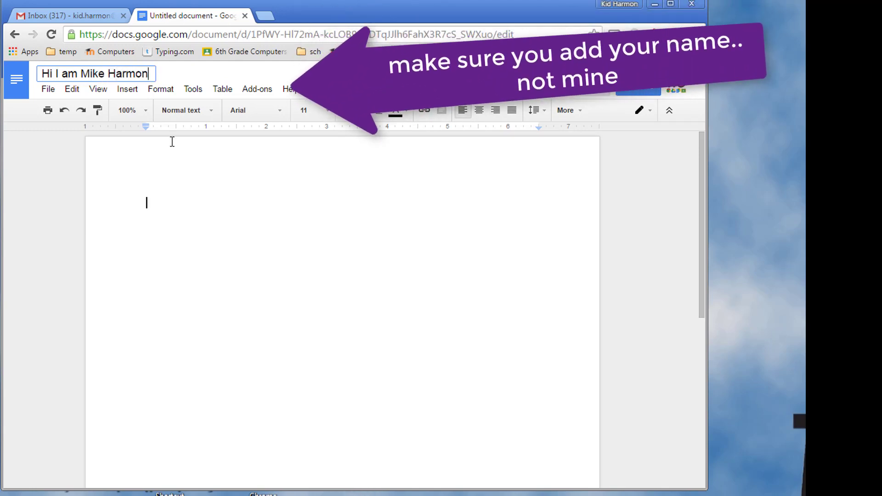
pyautogui.click(187, 182)
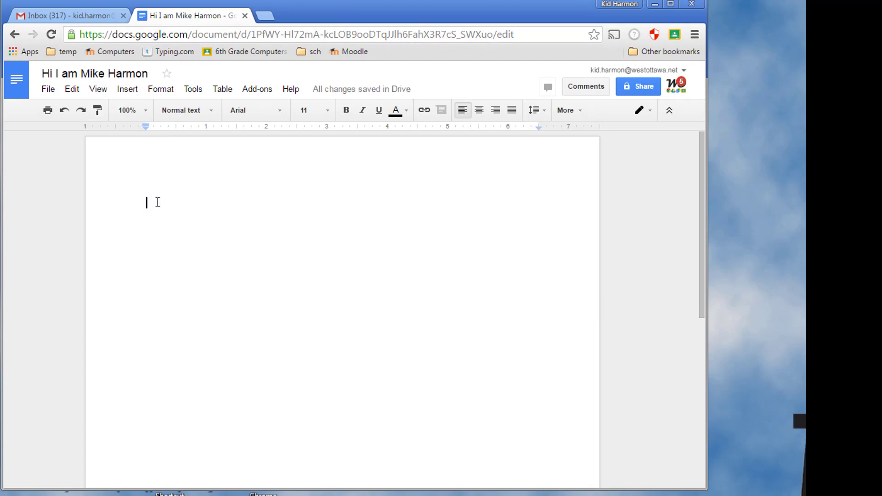
# - Write the title line "All about" followed by the author's full name, with the surname capitalized
pyautogui.write('All about ')
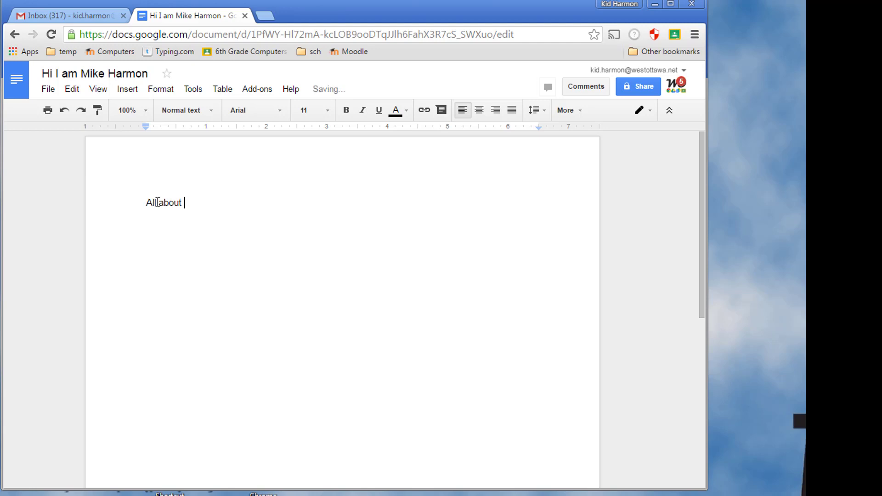
pyautogui.write('Mike harmon')
pyautogui.press('BackSpace')
pyautogui.press('BackSpace')
pyautogui.press('BackSpace')
pyautogui.press('BackSpace')
pyautogui.press('BackSpace')
pyautogui.press('BackSpace')
pyautogui.write('Harmon')
pyautogui.press('Home')
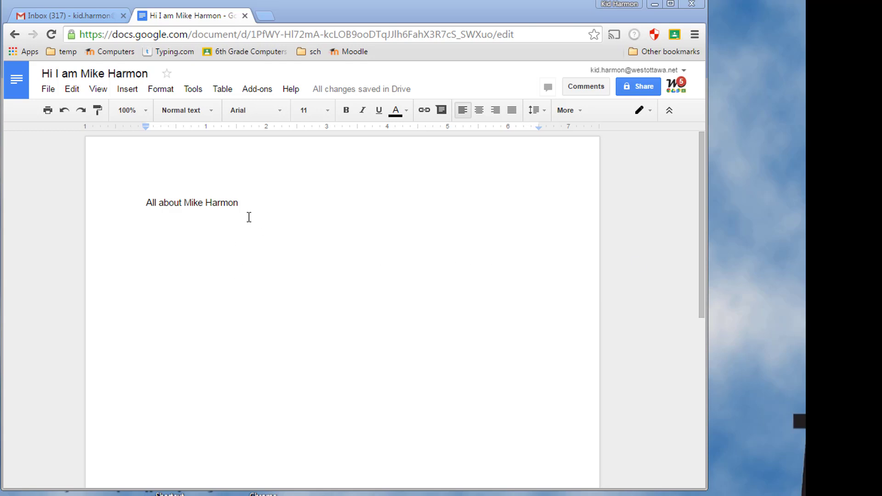
# - Add the text "Hello" below the title, leaving one blank line between them
pyautogui.click(156, 251)
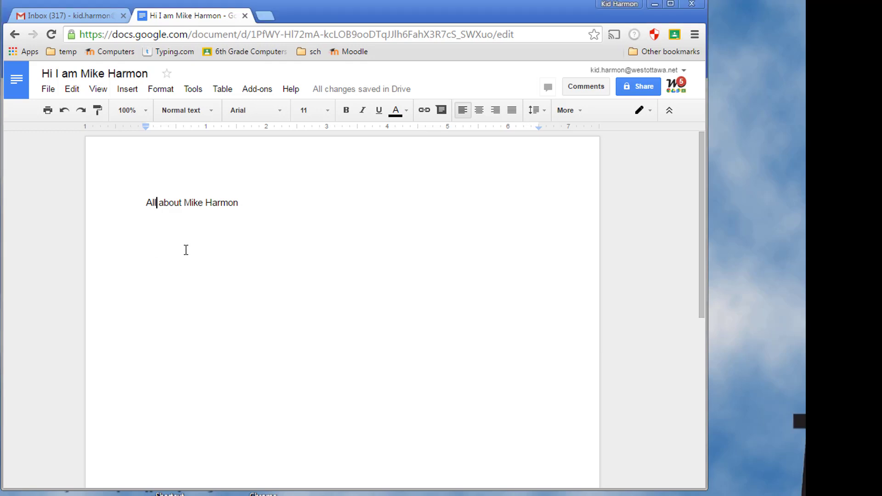
pyautogui.click(264, 221)
pyautogui.press('Return')
pyautogui.press('Return')
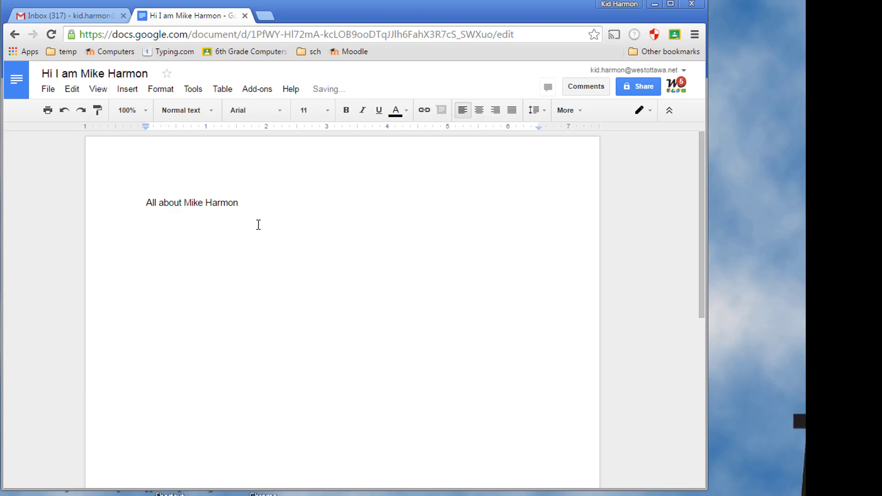
pyautogui.write('Hello')
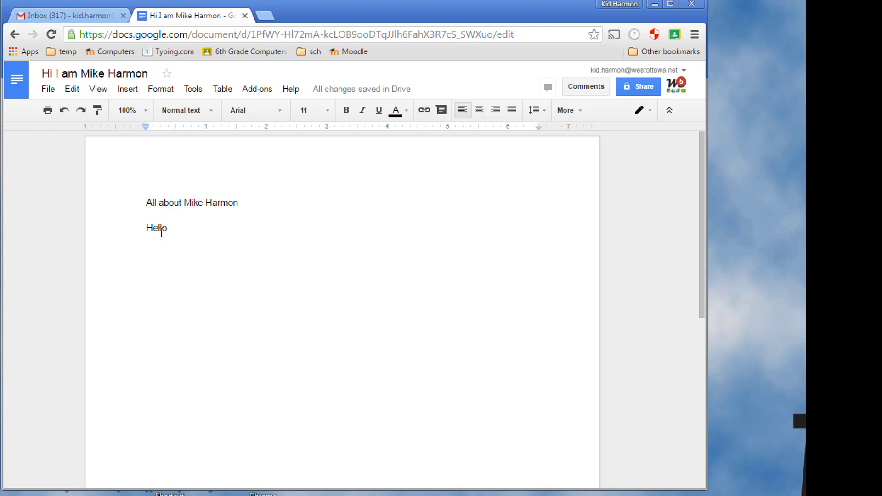
# - Set the whole title line to font size 36 and the Impact font
pyautogui.moveTo(246, 200); pyautogui.dragTo(145, 198)
pyautogui.click(252, 204)
pyautogui.moveTo(269, 203); pyautogui.dragTo(144, 204)
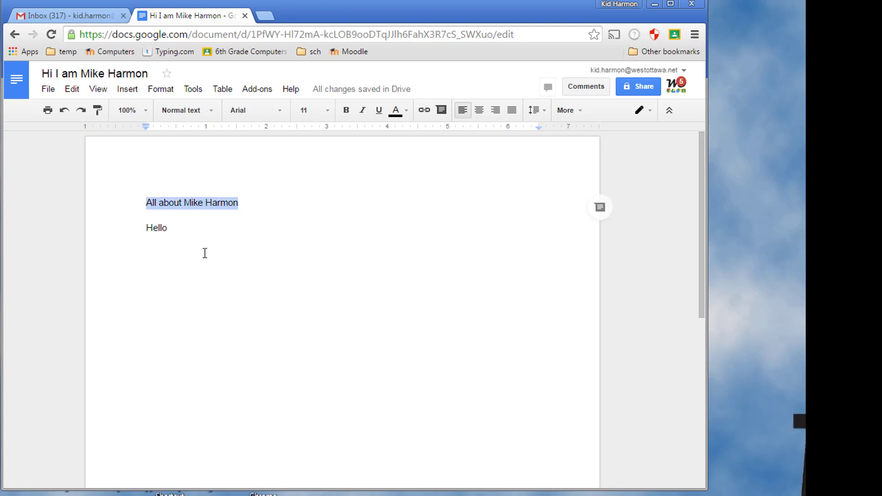
pyautogui.click(254, 201)
pyautogui.moveTo(255, 201); pyautogui.dragTo(146, 199)
pyautogui.click(250, 203)
pyautogui.moveTo(250, 202); pyautogui.dragTo(146, 204)
pyautogui.click(328, 111)
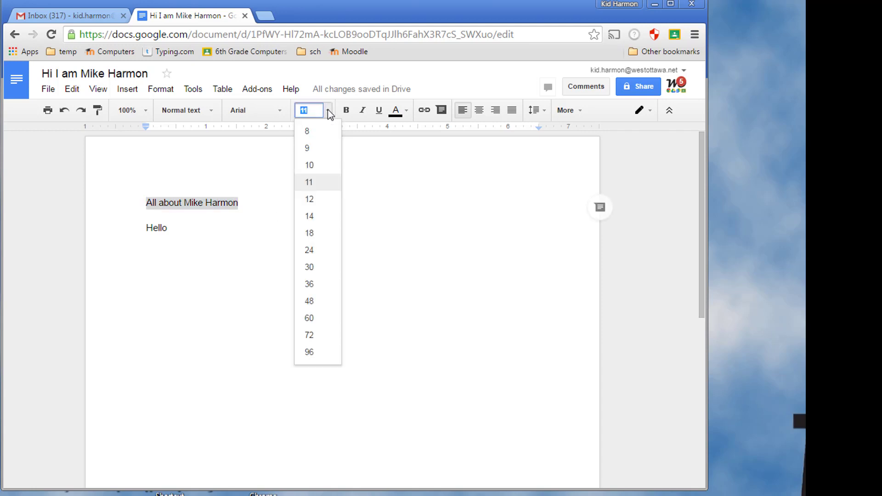
pyautogui.click(310, 284)
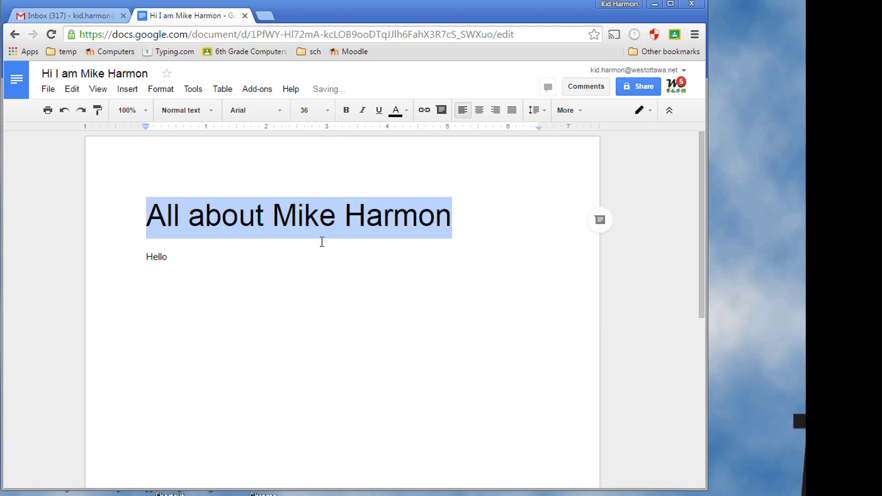
pyautogui.click(283, 110)
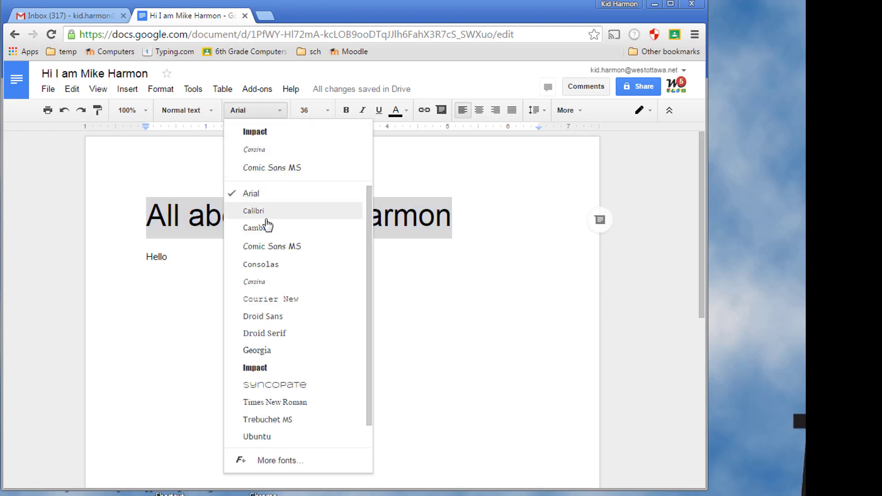
pyautogui.click(255, 368)
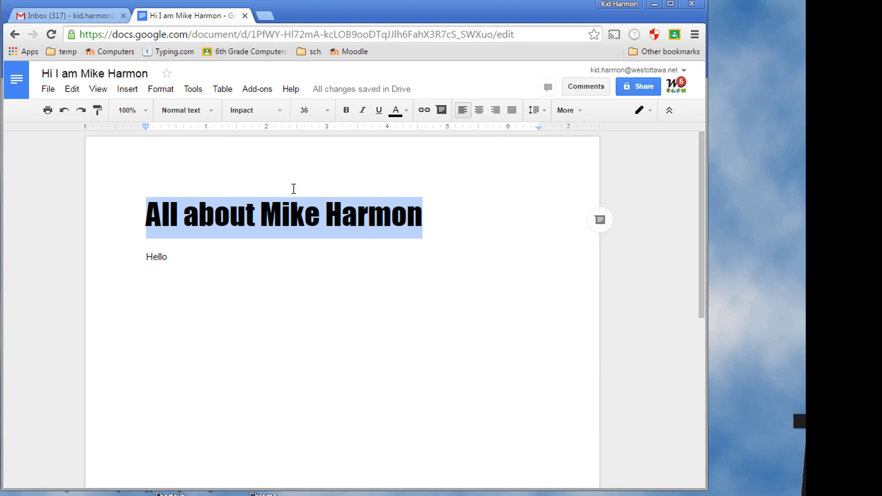
# - Try orange and cyan as text colors for the title line
pyautogui.click(407, 115)
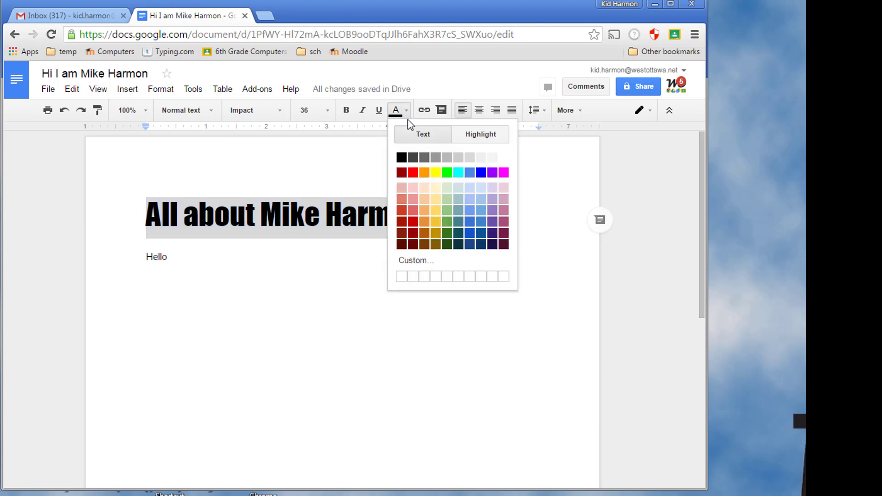
pyautogui.click(424, 172)
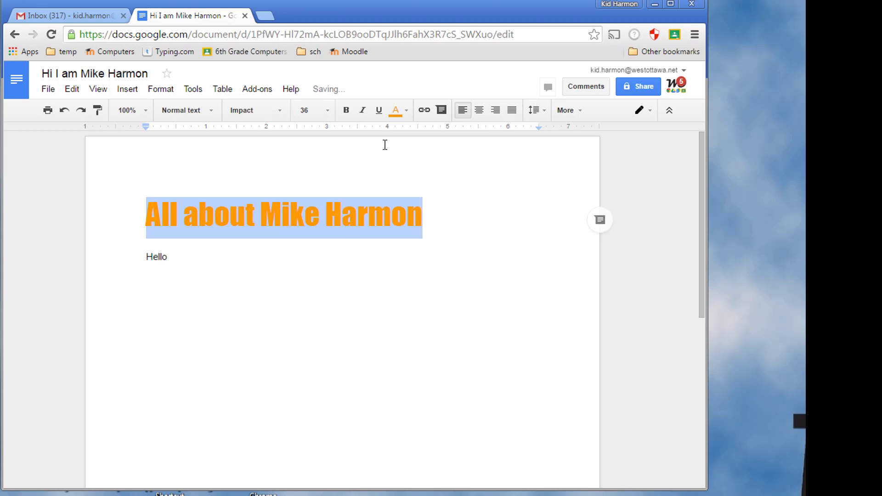
pyautogui.click(407, 112)
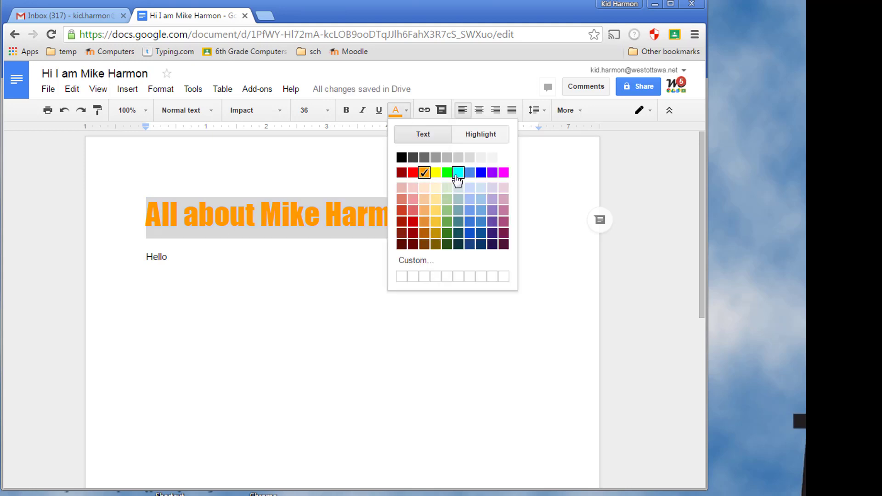
pyautogui.click(457, 176)
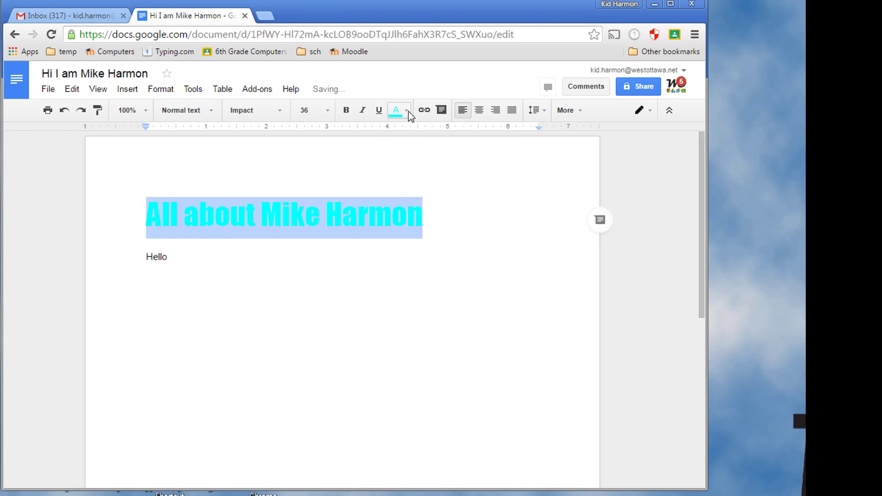
# - Color the title text light blue and deselect it
pyautogui.click(407, 112)
pyautogui.click(468, 211)
pyautogui.click(323, 246)
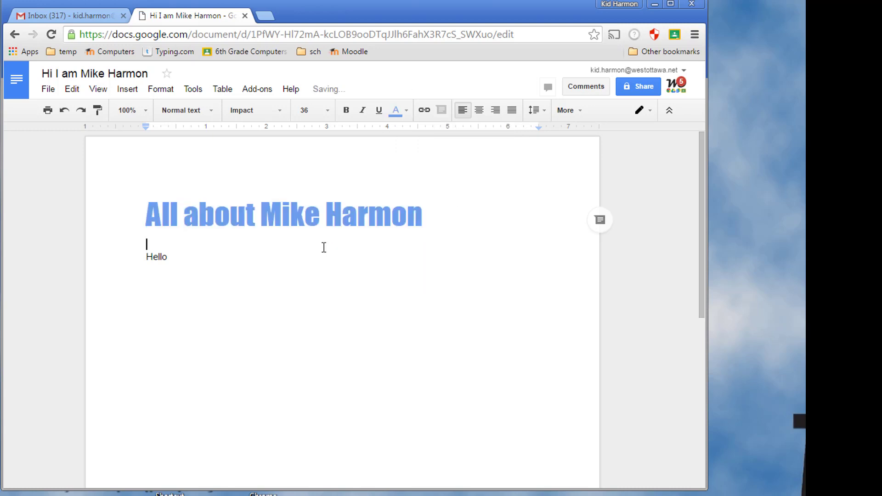
# - Center the title line on the page, leaving the "Hello" line out of the selection
pyautogui.click(187, 228)
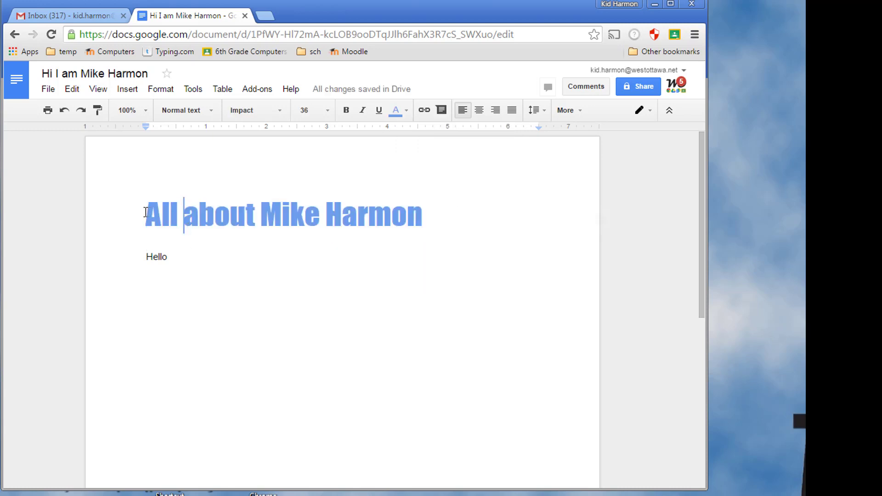
pyautogui.moveTo(146, 216); pyautogui.dragTo(472, 212)
pyautogui.click(207, 238)
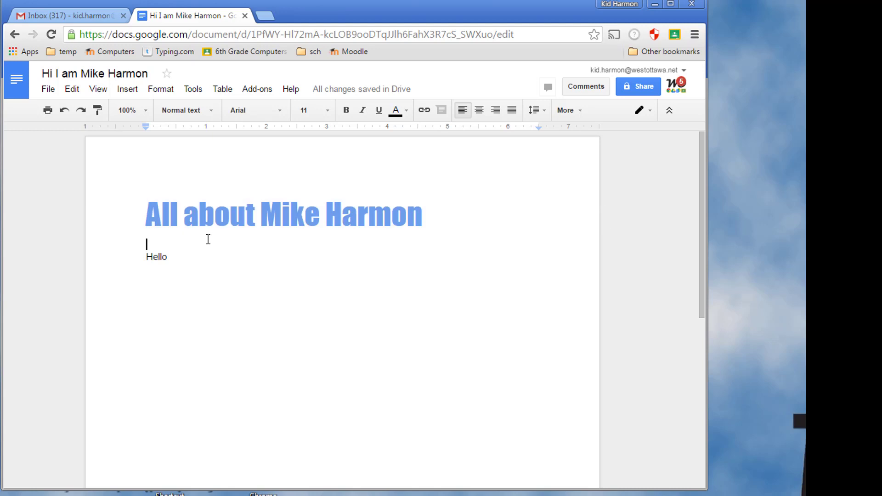
pyautogui.click(148, 239)
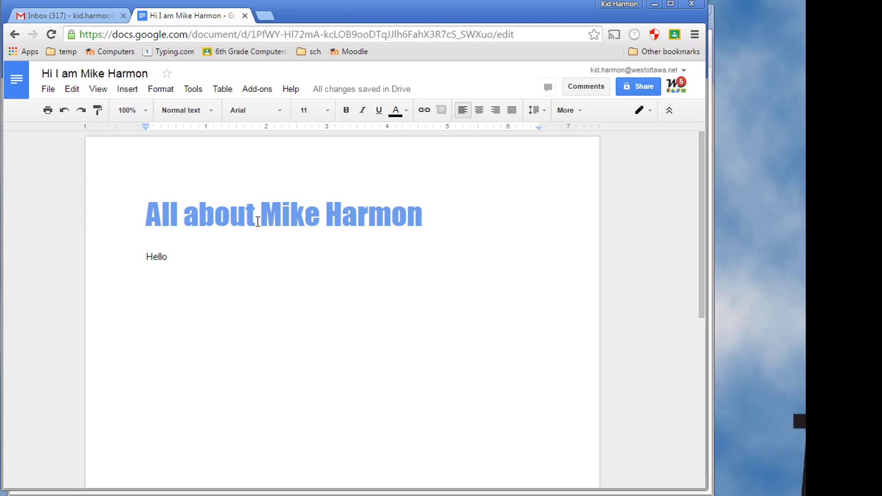
pyautogui.moveTo(146, 213); pyautogui.dragTo(423, 206)
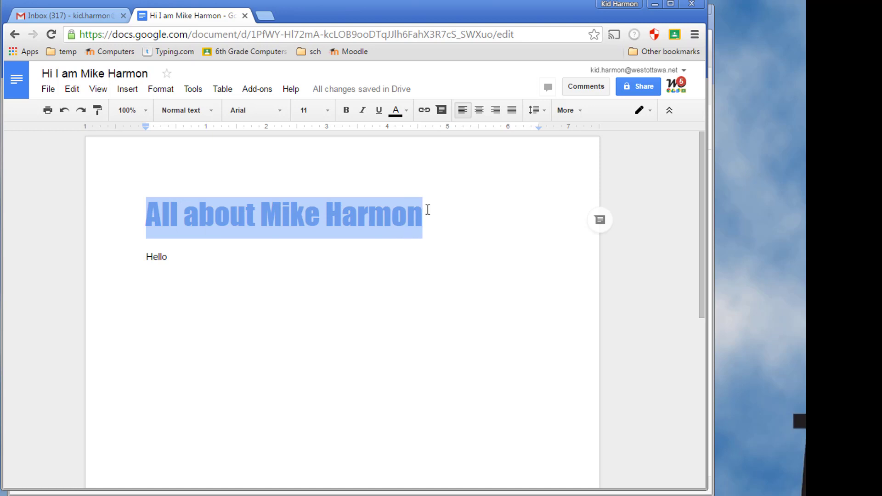
pyautogui.click(482, 112)
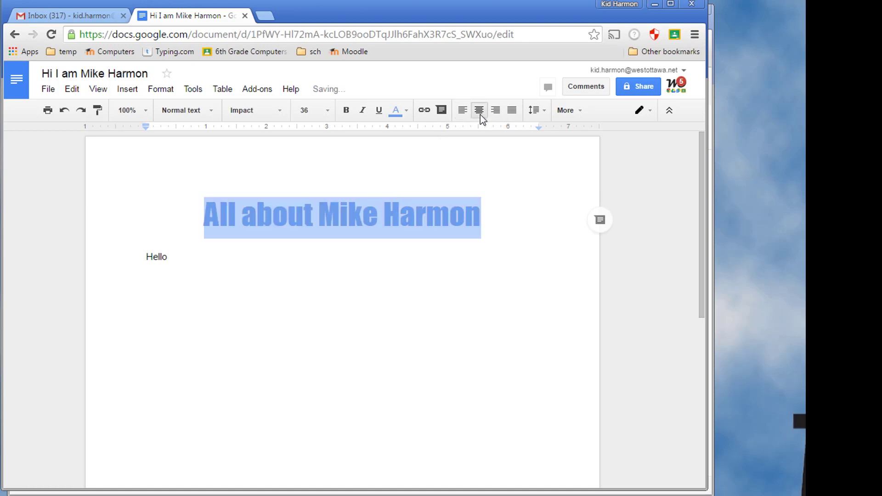
pyautogui.click(368, 233)
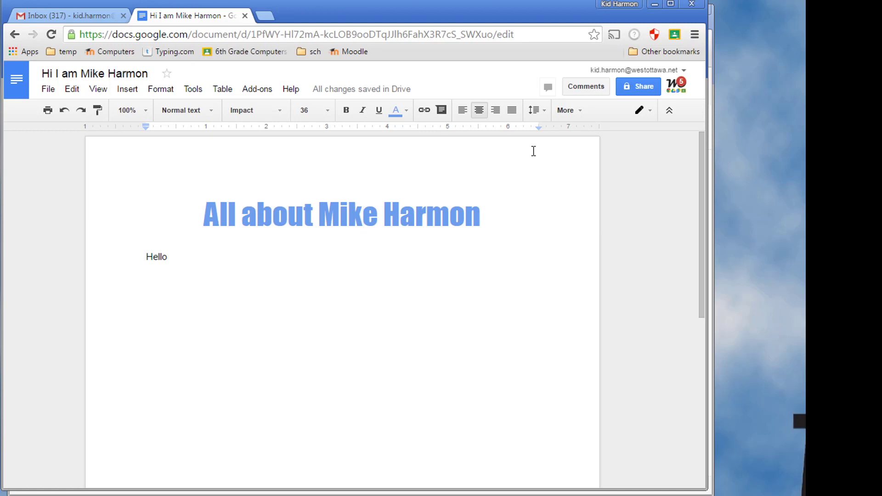
# - Extend the "Hello" line below the title to read "Hello this will be a document all about me. I hope you enjoy it."
pyautogui.moveTo(204, 218); pyautogui.dragTo(480, 220)
pyautogui.click(445, 222)
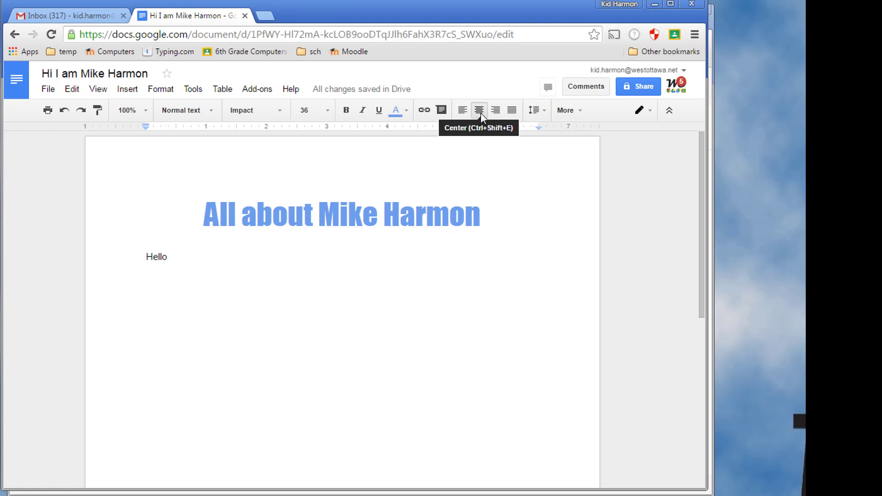
pyautogui.click(182, 258)
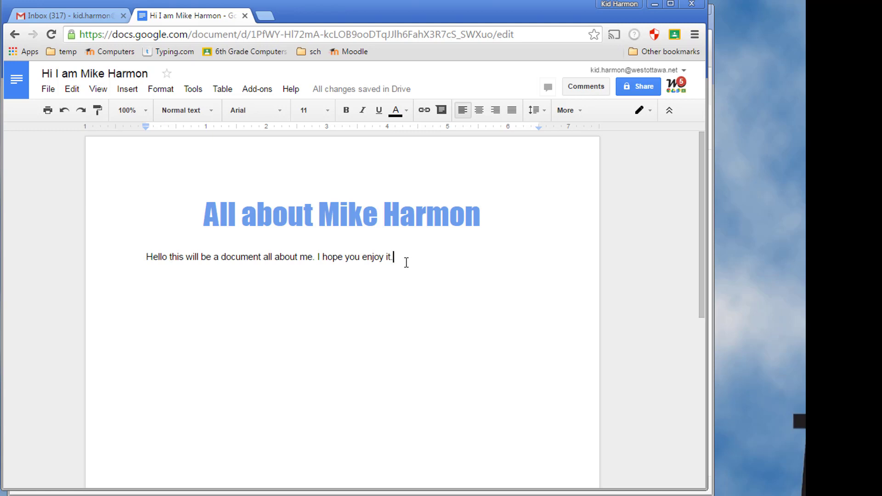
# - Insert a table with two columns and one row on a new line below the introduction, and add a second row beneath it
pyautogui.press('Return')
pyautogui.click(221, 90)
pyautogui.moveTo(229, 110)
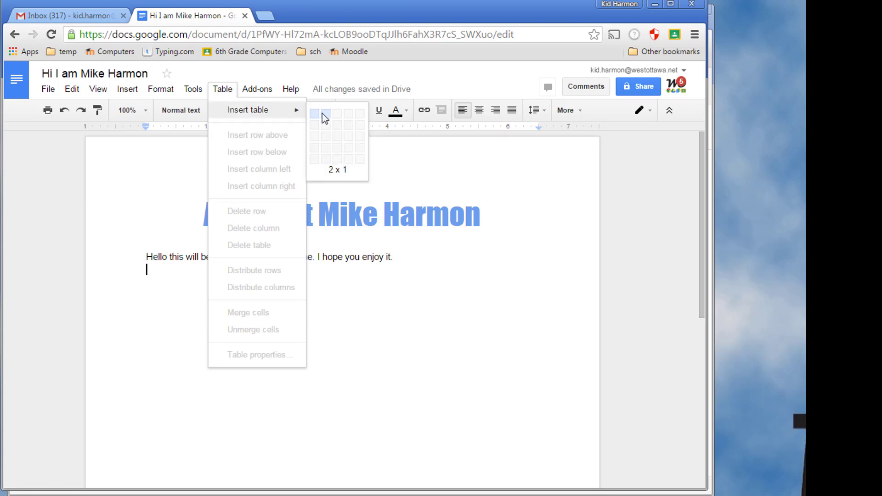
pyautogui.click(325, 115)
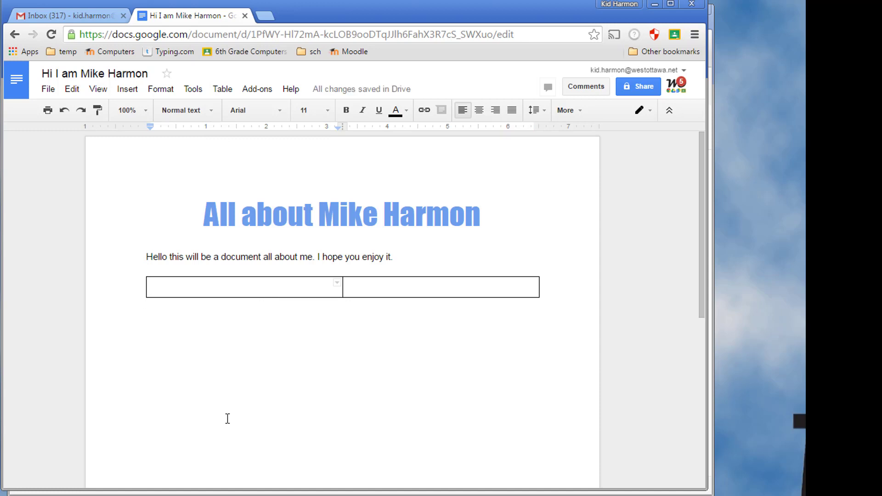
pyautogui.click(338, 285)
pyautogui.click(365, 287)
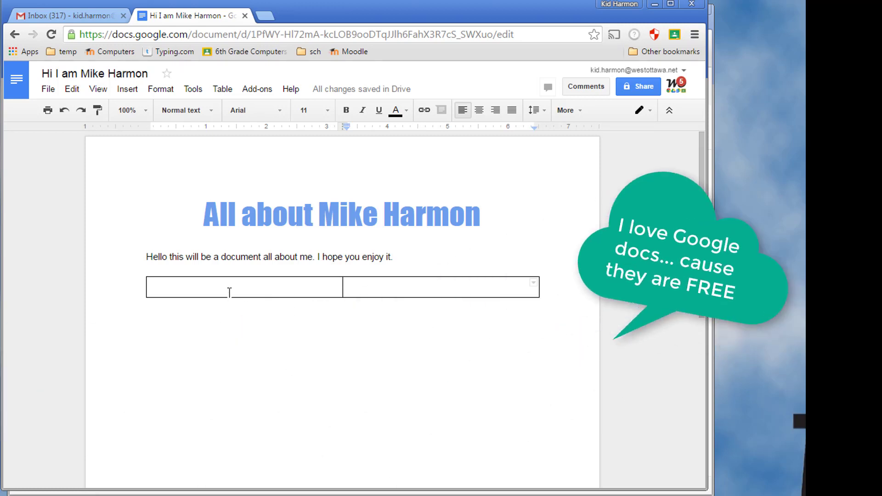
pyautogui.rightClick(170, 289)
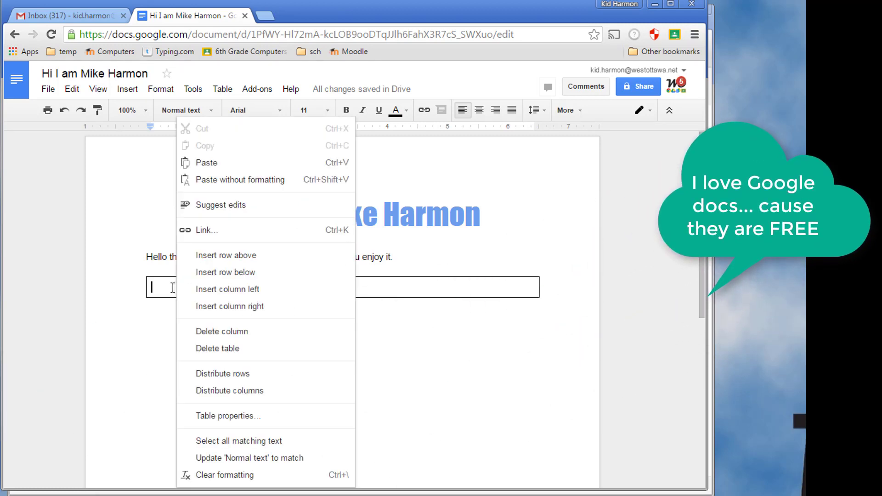
pyautogui.click(221, 273)
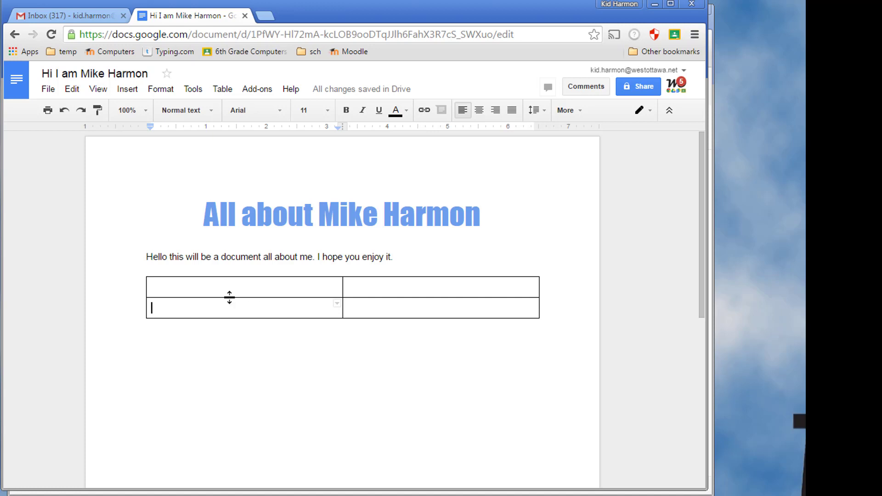
# - Enter the headings "Family" and "Likes" in the two cells of the table's first row
pyautogui.click(168, 287)
pyautogui.write('Family')
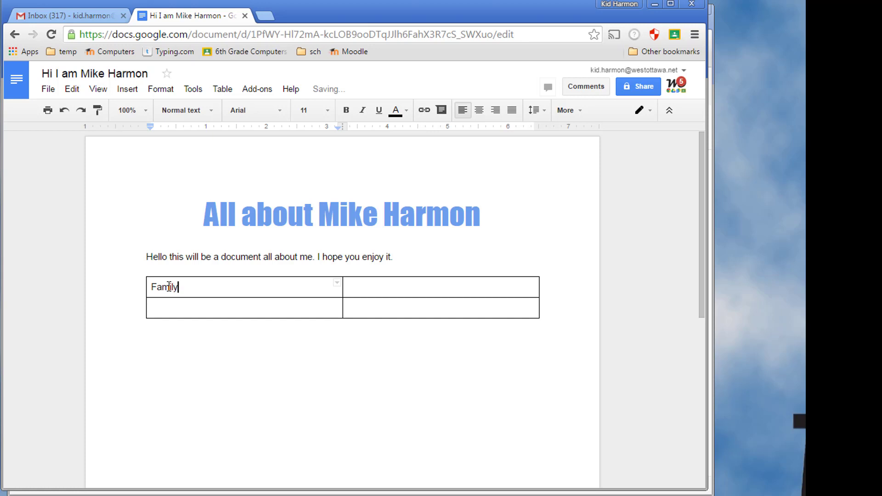
pyautogui.click(365, 287)
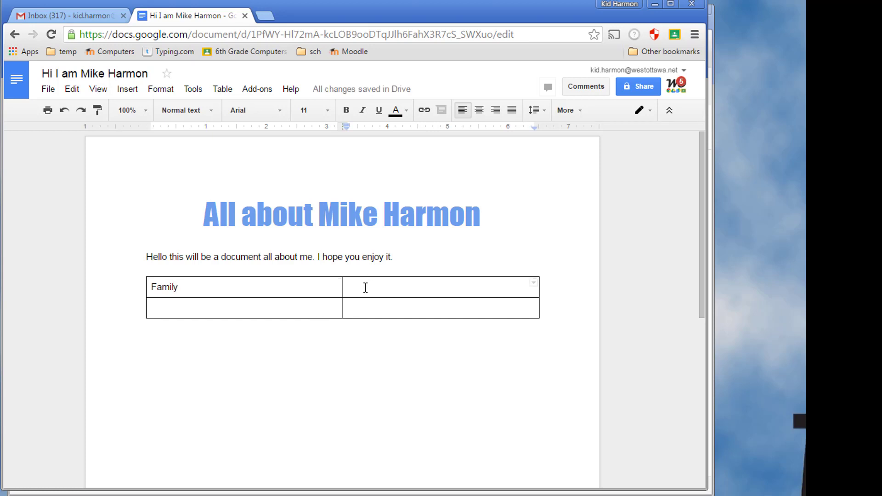
pyautogui.write('Likes')
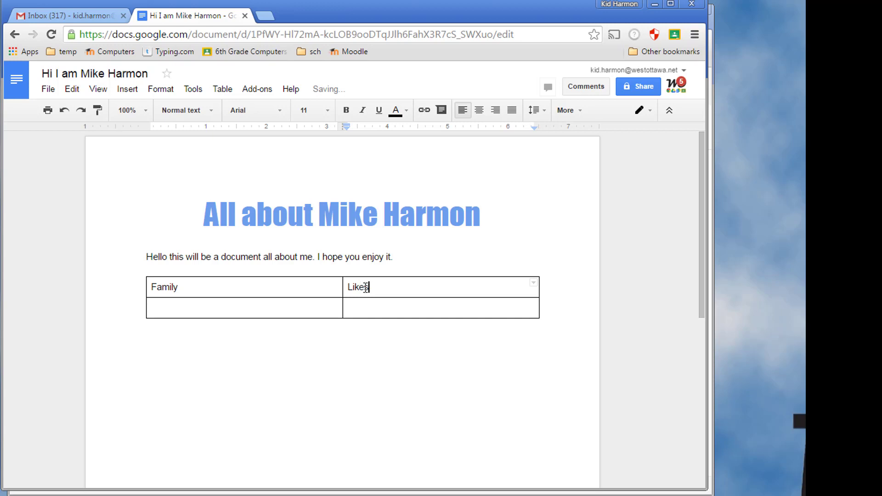
# - Create a bulleted list in the cell under "Family" with a "Mom -" and a "Dad -" entry, each followed by the parent's first name
pyautogui.click(248, 307)
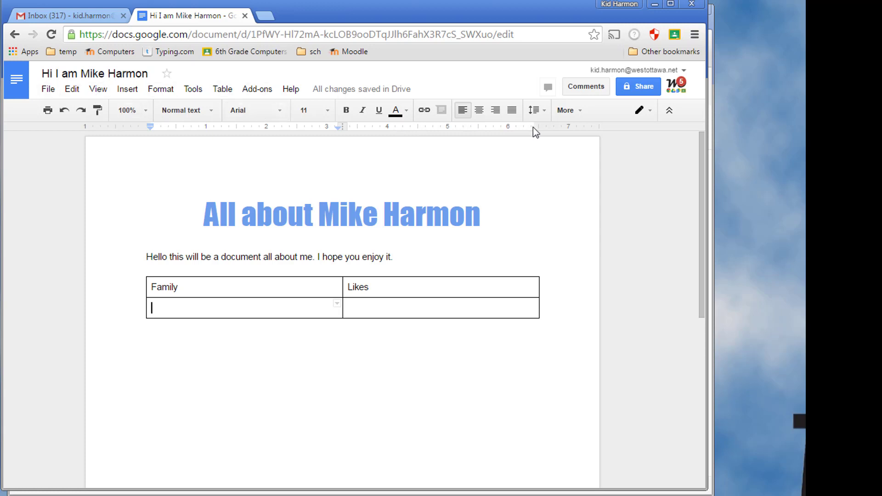
pyautogui.click(581, 113)
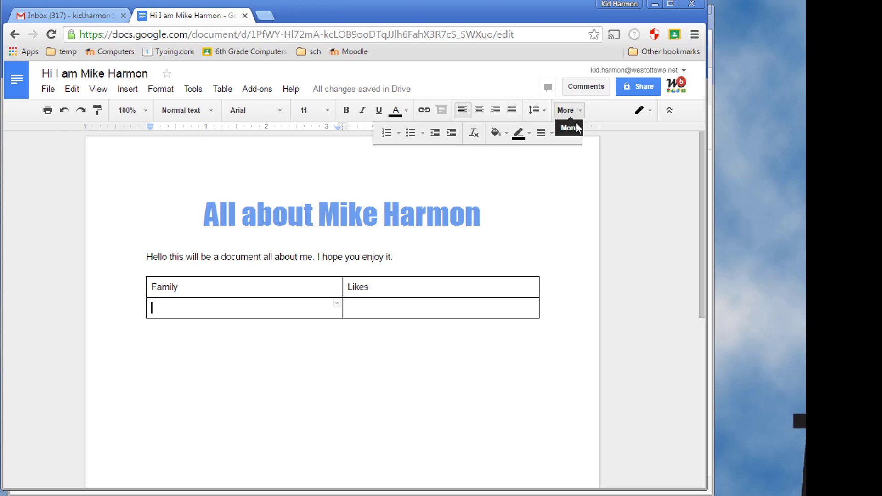
pyautogui.click(411, 134)
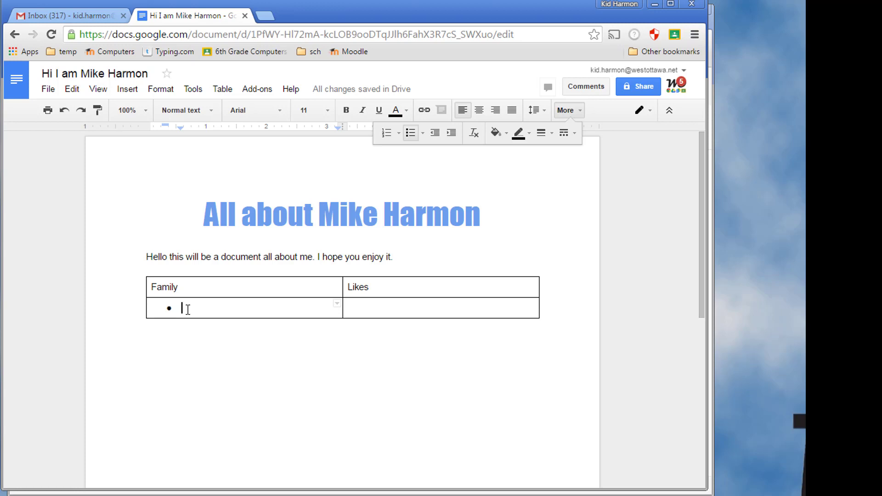
pyautogui.write('Mom')
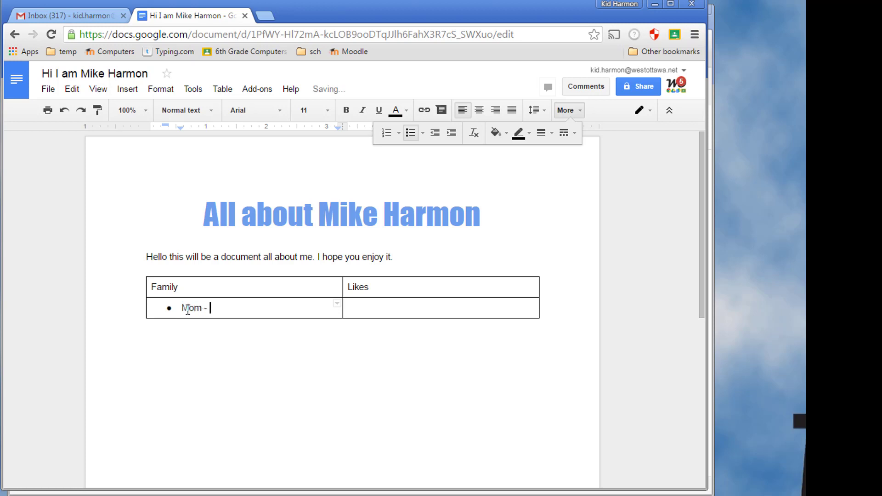
pyautogui.write(' - ')
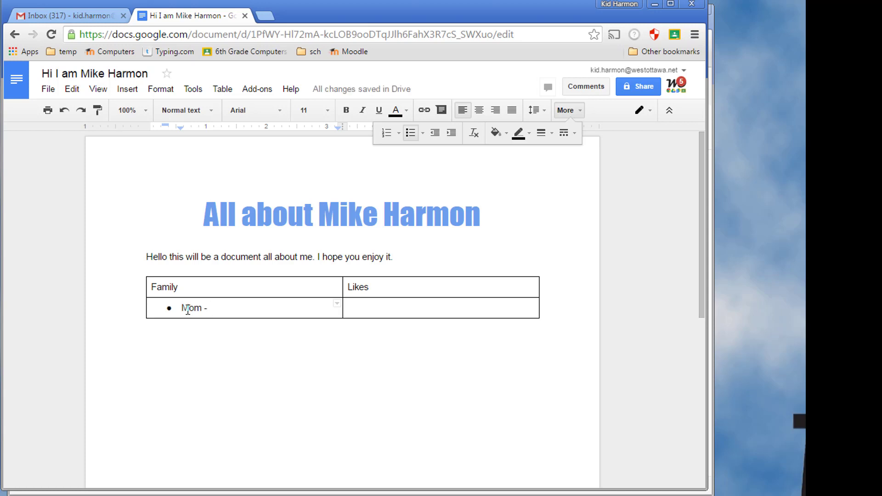
pyautogui.write('Janis')
pyautogui.press('Return')
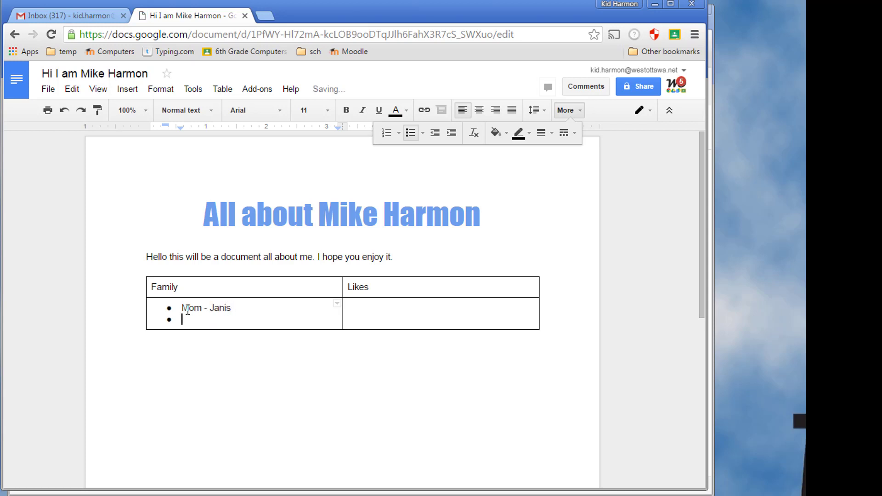
pyautogui.write('Dad - Steve')
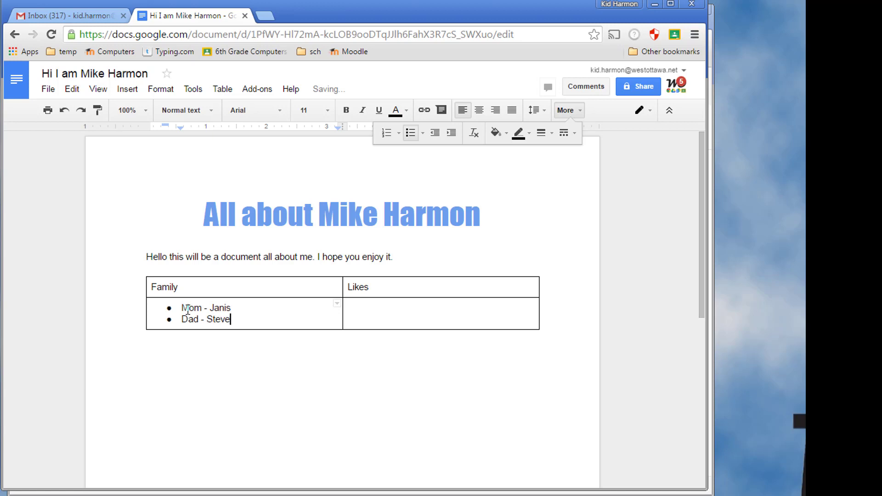
# - Try ending the bulleted list after the "Dad" entry with an empty line, and remove that extra line again
pyautogui.press('Return')
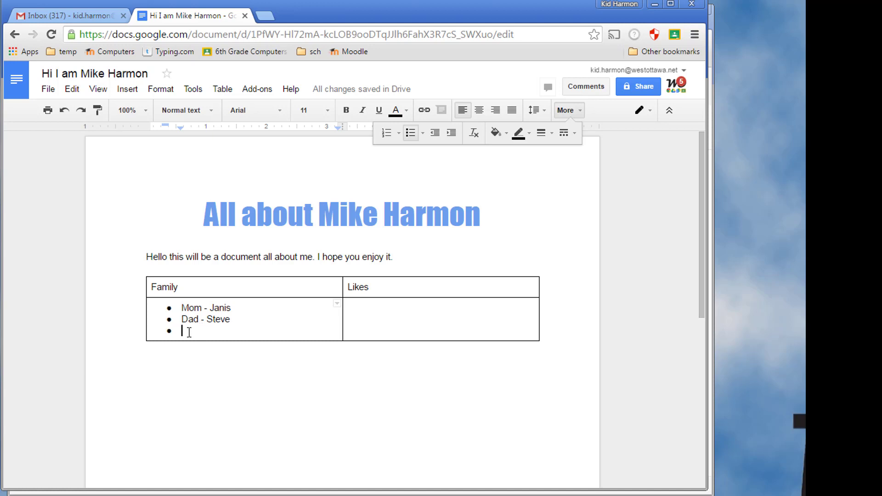
pyautogui.press('Return')
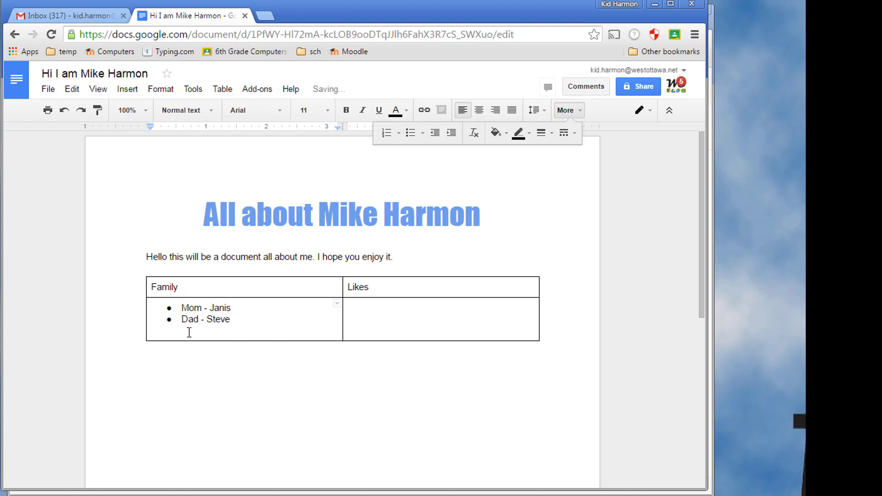
pyautogui.press('BackSpace')
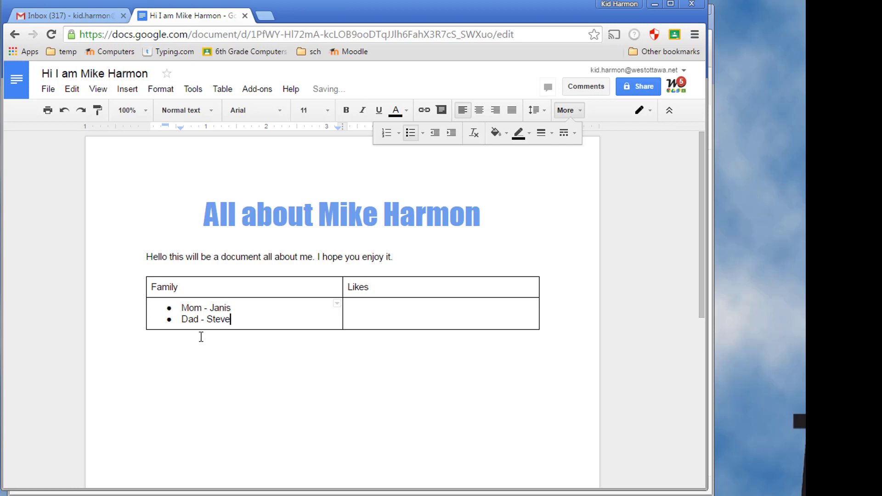
pyautogui.click(269, 349)
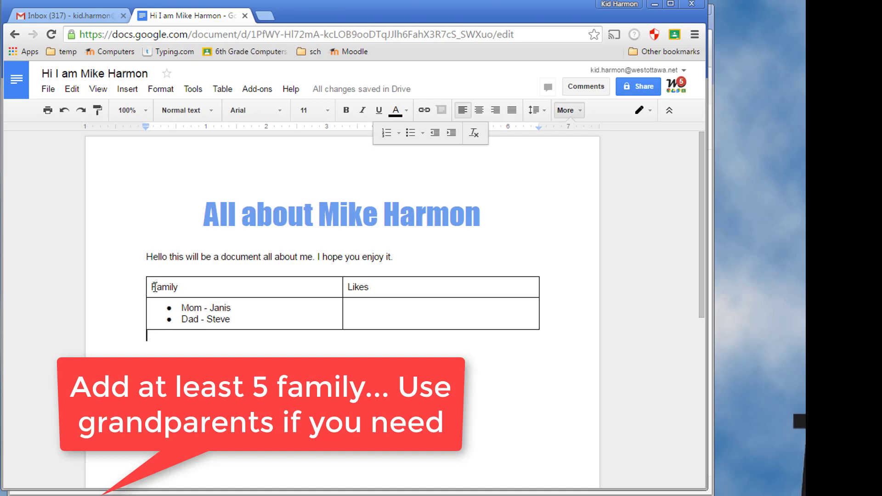
# - Create a numbered list in the cell under "Likes" with "Detroit Lions" as item one and an empty second item
pyautogui.click(372, 311)
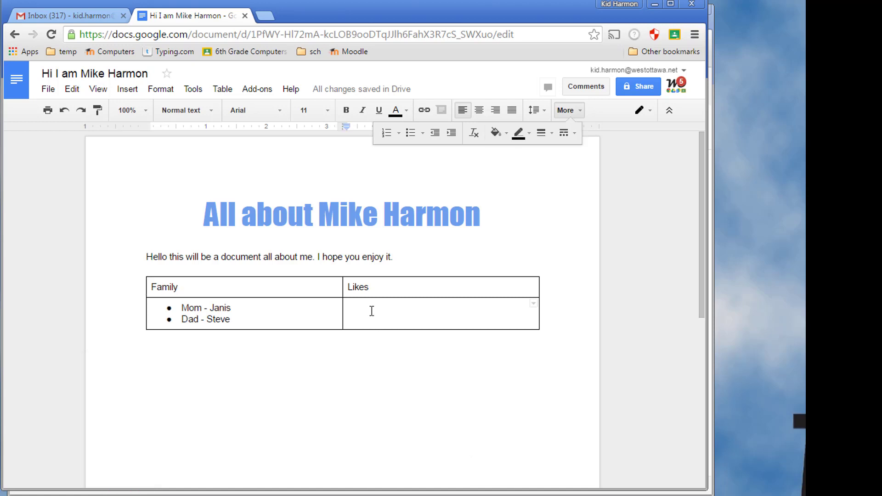
pyautogui.click(569, 113)
pyautogui.click(569, 111)
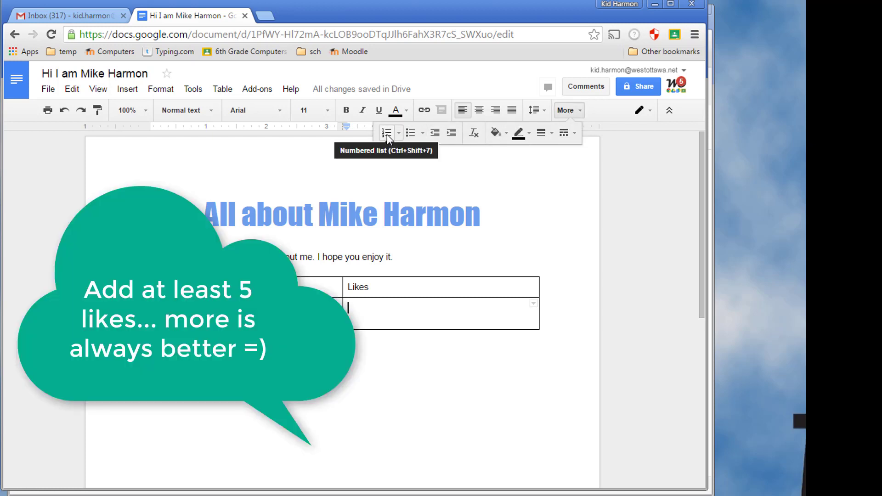
pyautogui.click(387, 134)
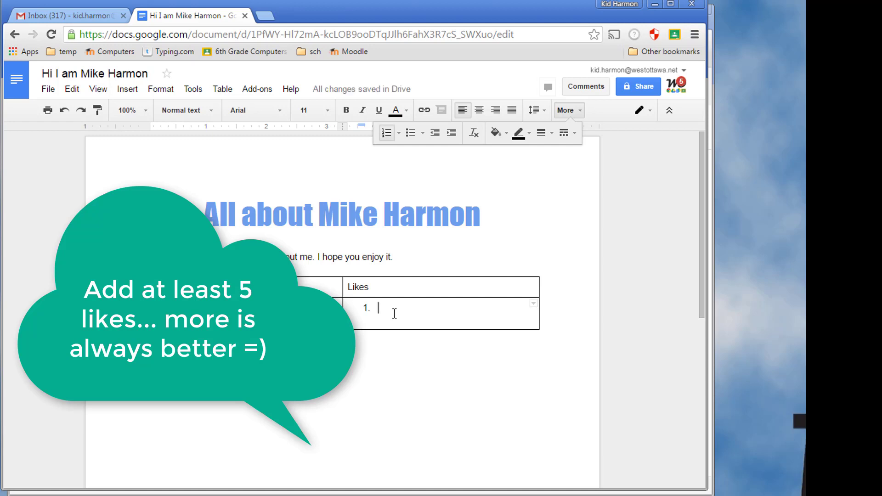
pyautogui.write('Detroit')
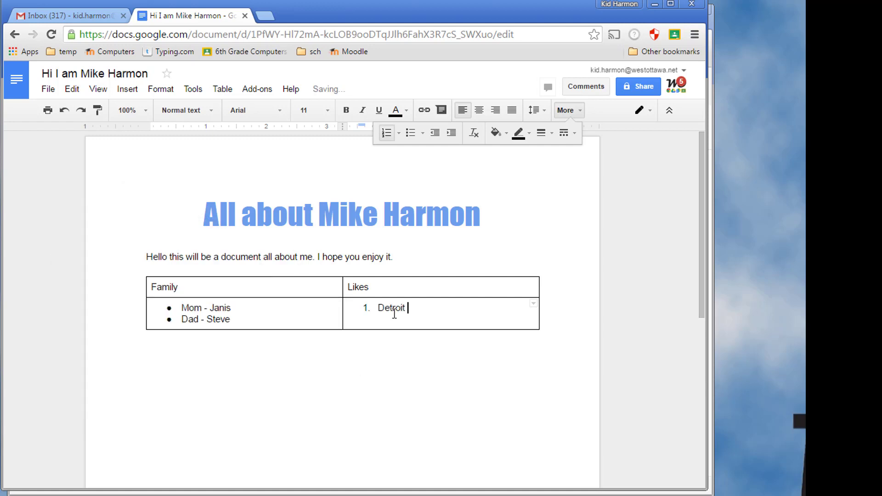
pyautogui.write(' Lions')
pyautogui.press('Return')
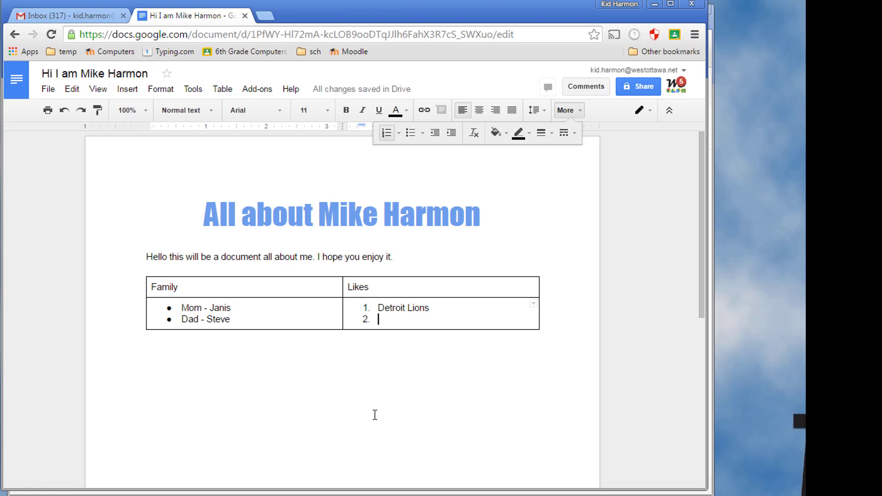
pyautogui.click(244, 376)
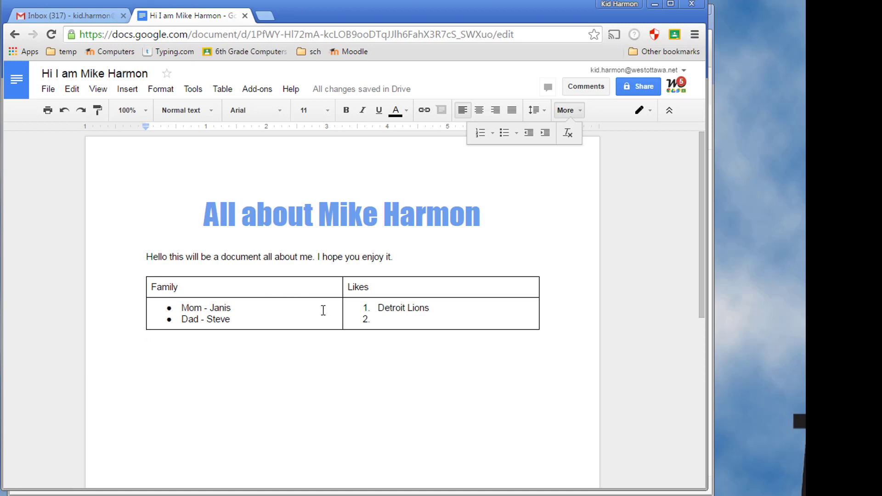
# - Nudge the divider between the table's columns slightly and center the "Family" and "Likes" headings in their cells
pyautogui.moveTo(342, 313)
pyautogui.mouseDown()
pyautogui.moveTo(323, 313)
pyautogui.moveTo(384, 310)
pyautogui.moveTo(343, 310)
pyautogui.mouseUp()
pyautogui.moveTo(391, 289); pyautogui.dragTo(222, 291)
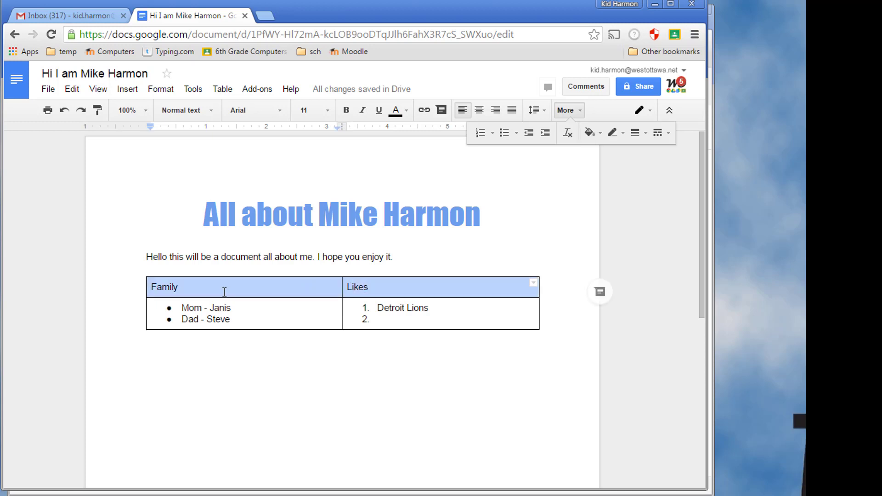
pyautogui.click(485, 111)
pyautogui.click(286, 319)
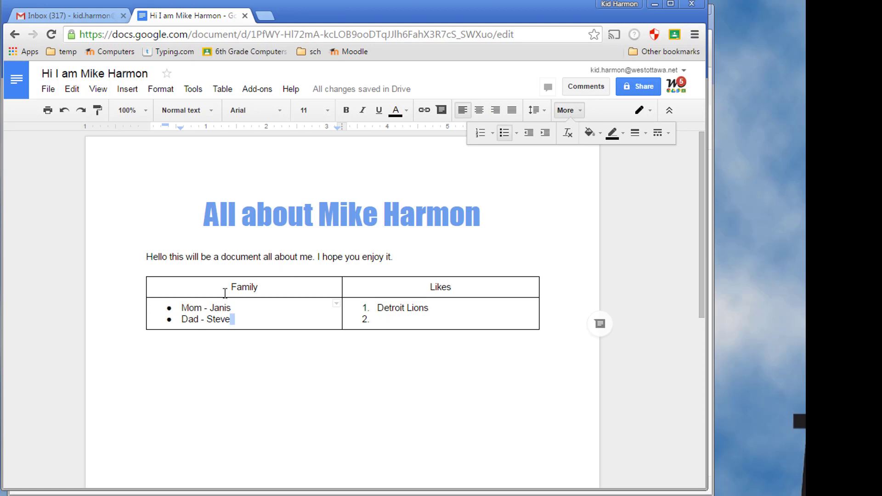
# - Fill the "Family" heading cell with a light blue background color
pyautogui.moveTo(214, 289); pyautogui.dragTo(355, 288)
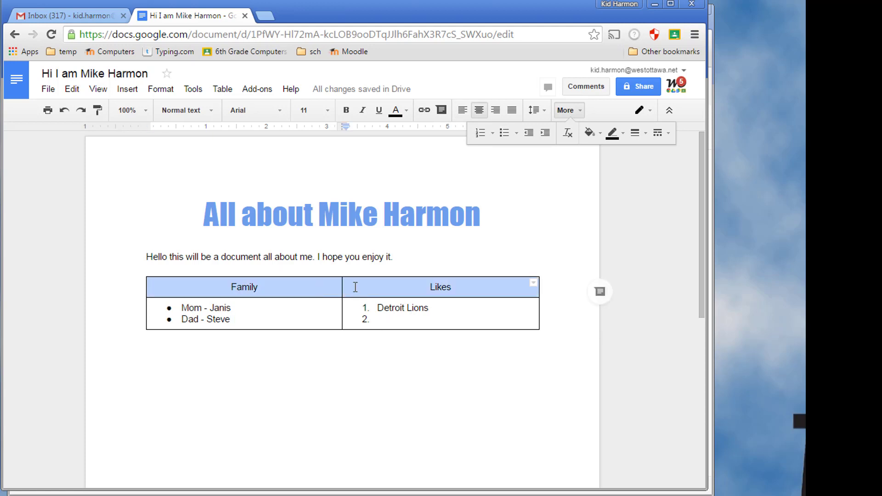
pyautogui.click(295, 287)
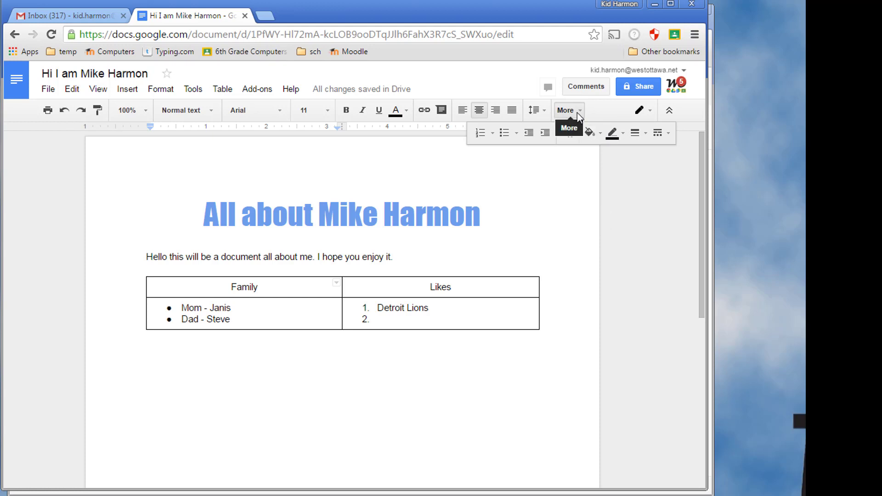
pyautogui.click(600, 135)
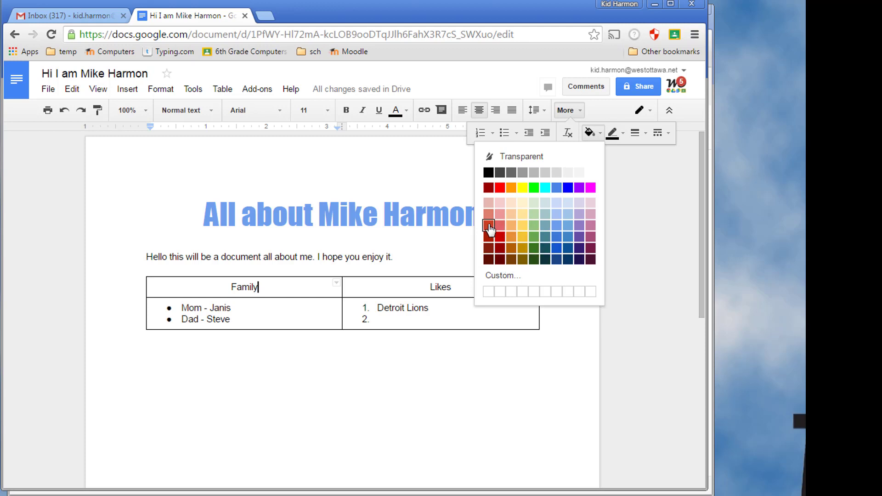
pyautogui.click(556, 215)
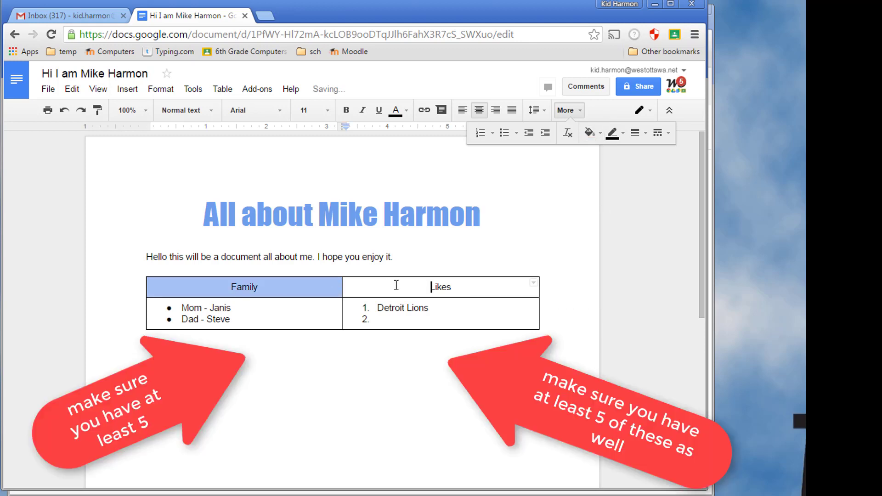
# - Fill the "Likes" heading cell with a light gray background color
pyautogui.doubleClick(441, 286)
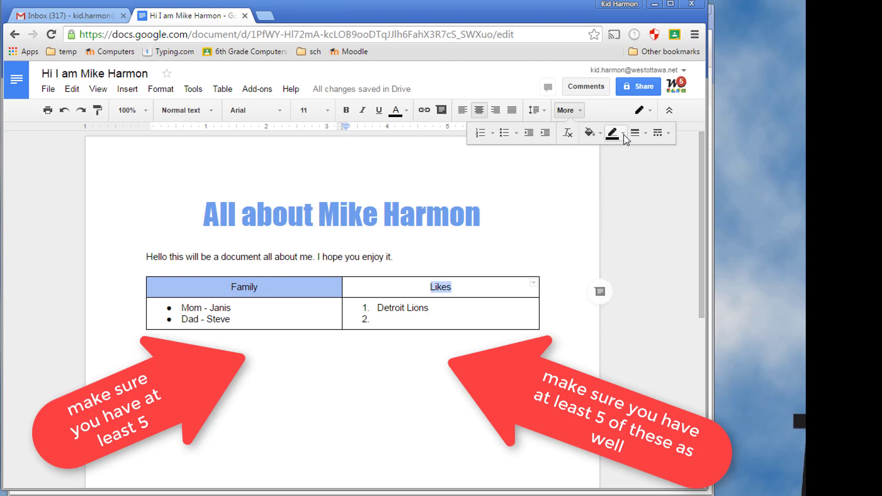
pyautogui.click(601, 134)
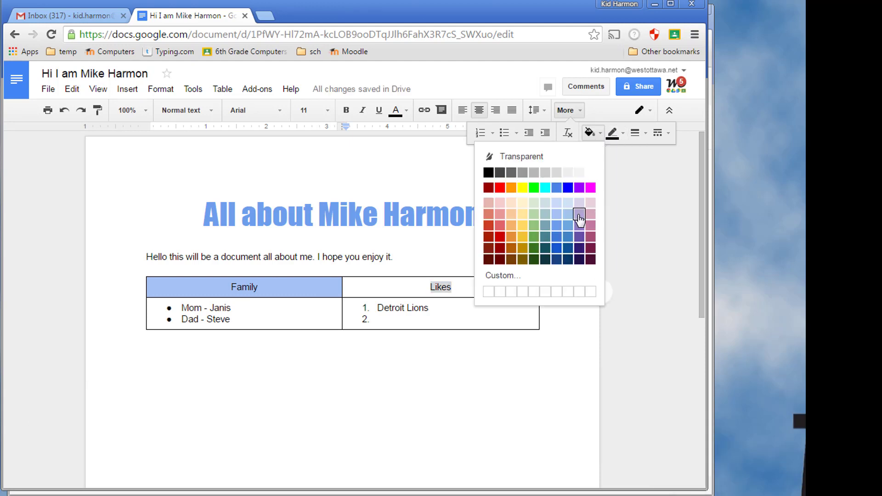
pyautogui.click(569, 176)
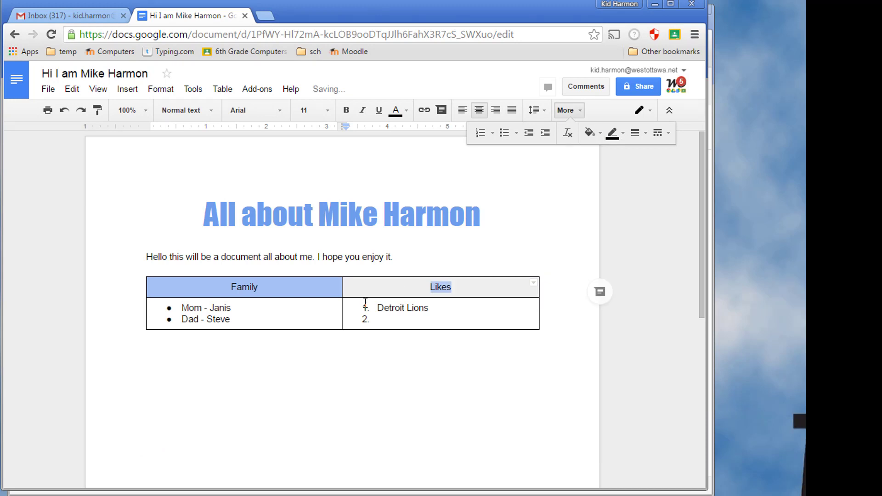
pyautogui.click(390, 312)
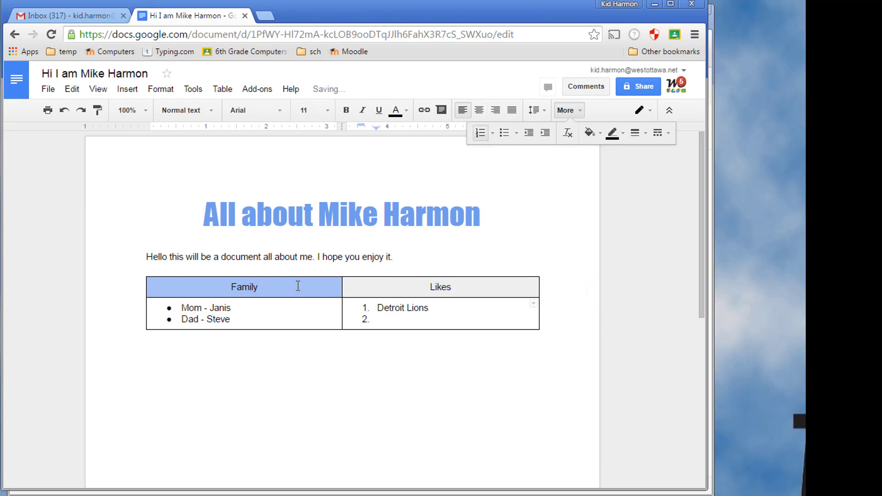
# - Make the "Family" and "Likes" headings in the table's top row bold and italic
pyautogui.moveTo(227, 285)
pyautogui.mouseDown()
pyautogui.moveTo(469, 282)
pyautogui.moveTo(233, 288)
pyautogui.mouseUp()
pyautogui.click(469, 317)
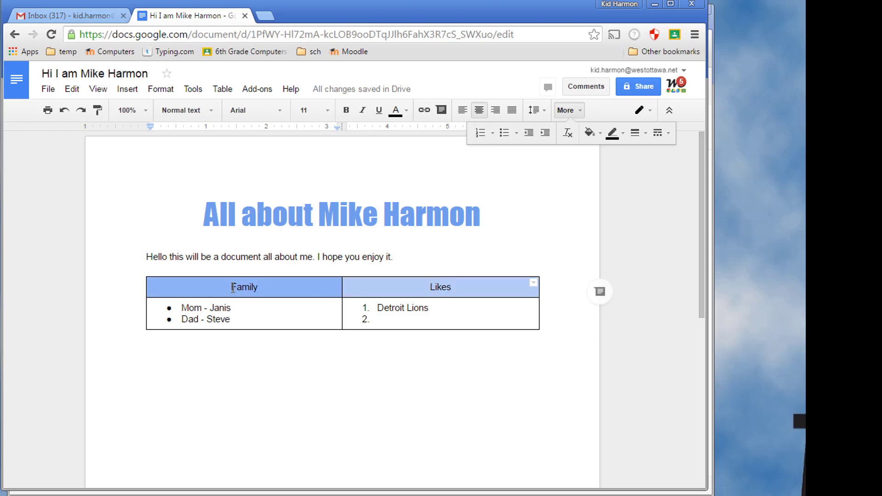
pyautogui.click(347, 112)
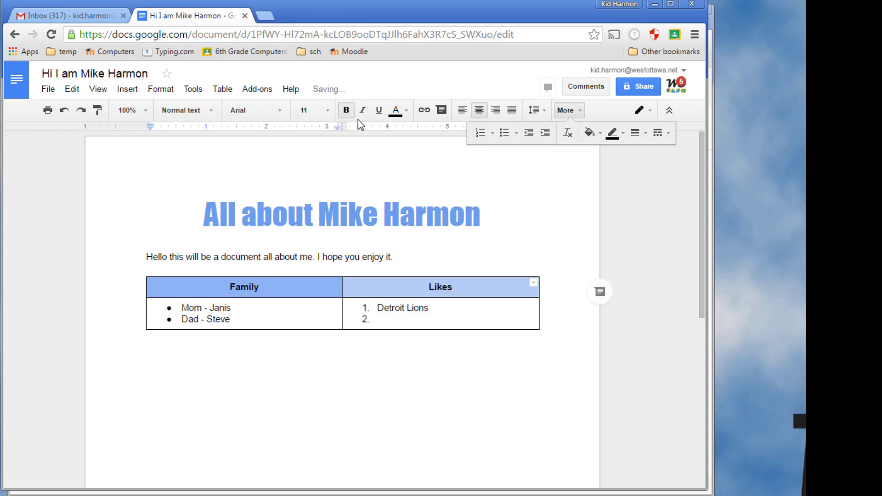
pyautogui.click(362, 110)
pyautogui.click(475, 309)
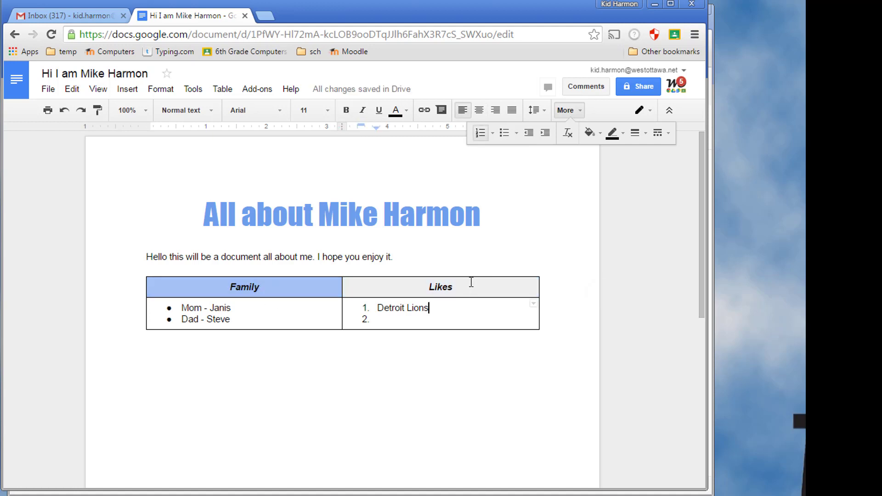
# - Set both table headings, "Family" and "Likes", to font size 19 and color their text white
pyautogui.moveTo(471, 283); pyautogui.dragTo(251, 281)
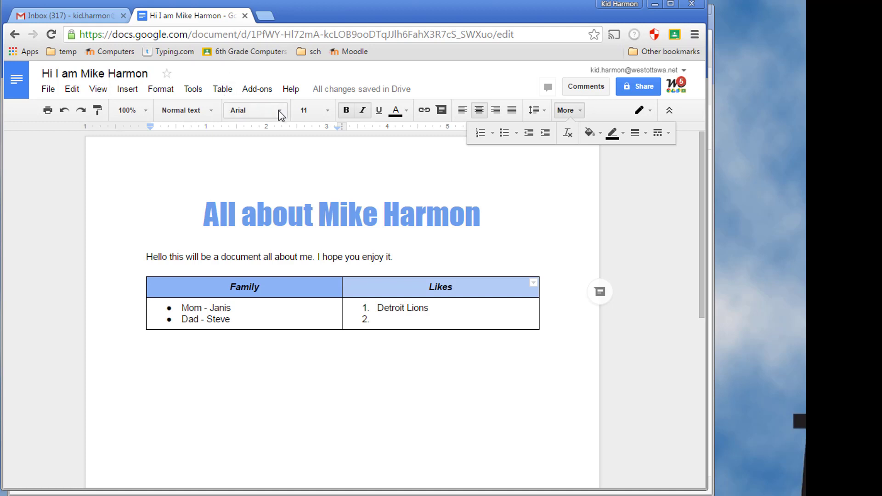
pyautogui.click(328, 110)
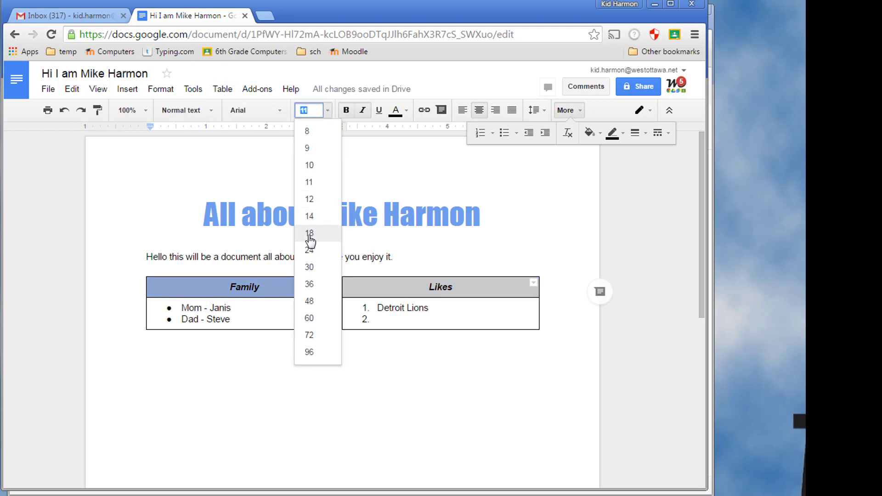
pyautogui.click(310, 109)
pyautogui.doubleClick(309, 109)
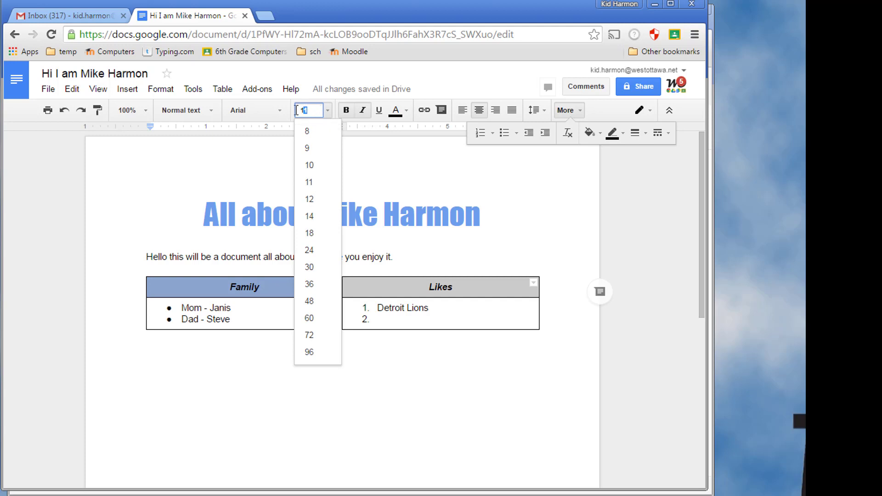
pyautogui.write('4')
pyautogui.write('9')
pyautogui.press('Return')
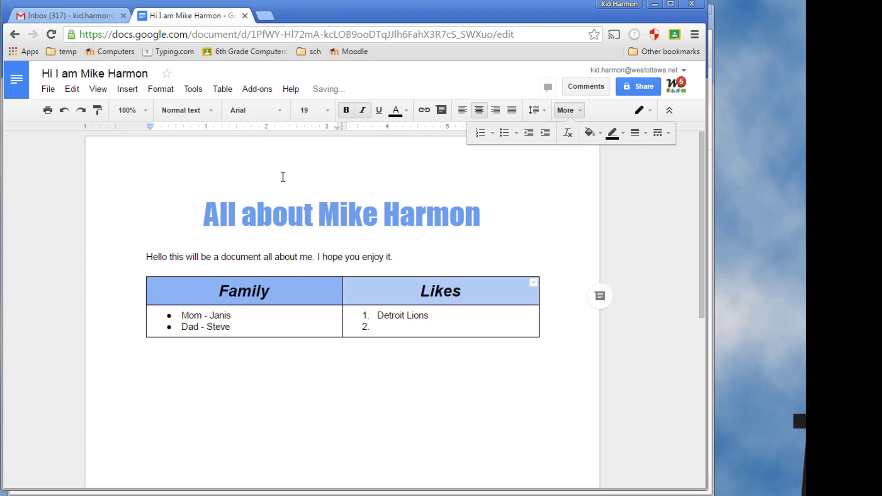
pyautogui.click(406, 114)
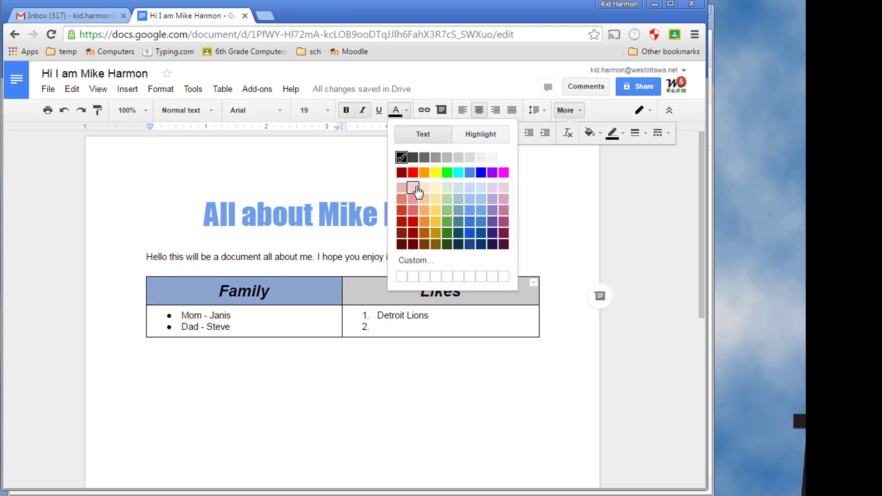
pyautogui.click(503, 159)
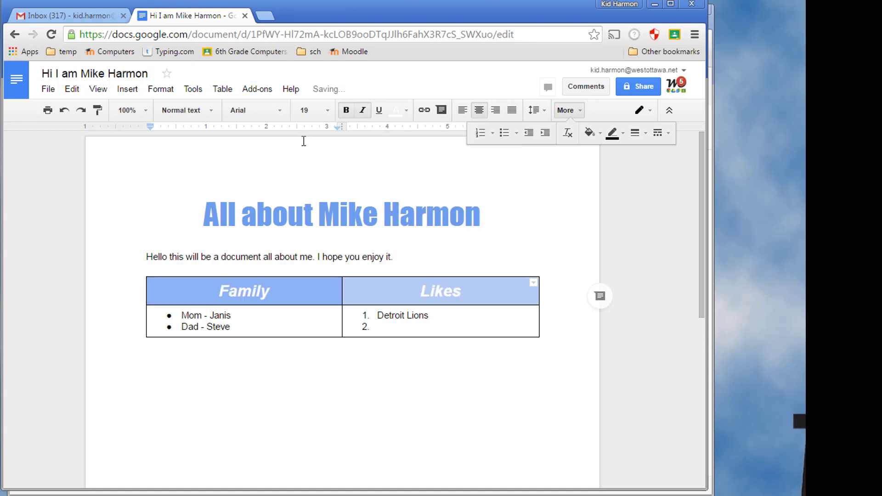
# - Add the Lobster font from the additional fonts collection and apply it to the "Family" and "Likes" headings
pyautogui.click(271, 110)
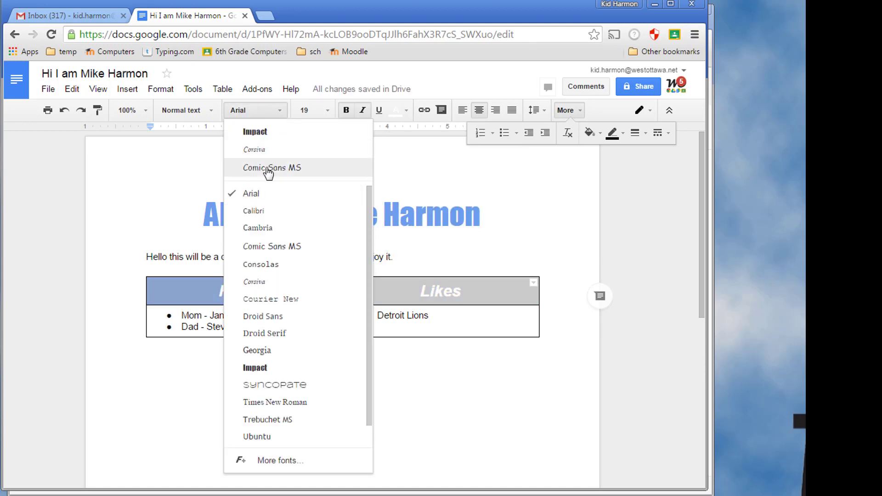
pyautogui.scroll(-1, 272, 345)
pyautogui.scroll(1, 276, 368)
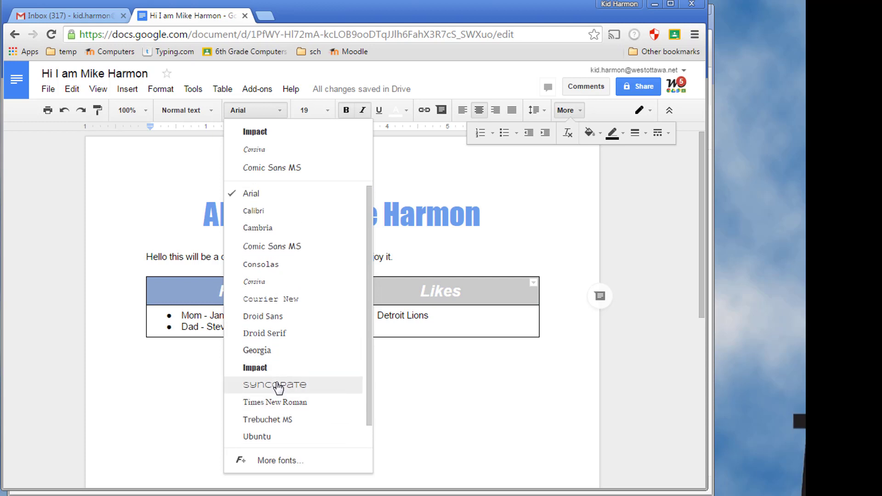
pyautogui.scroll(-1, 278, 384)
pyautogui.click(275, 460)
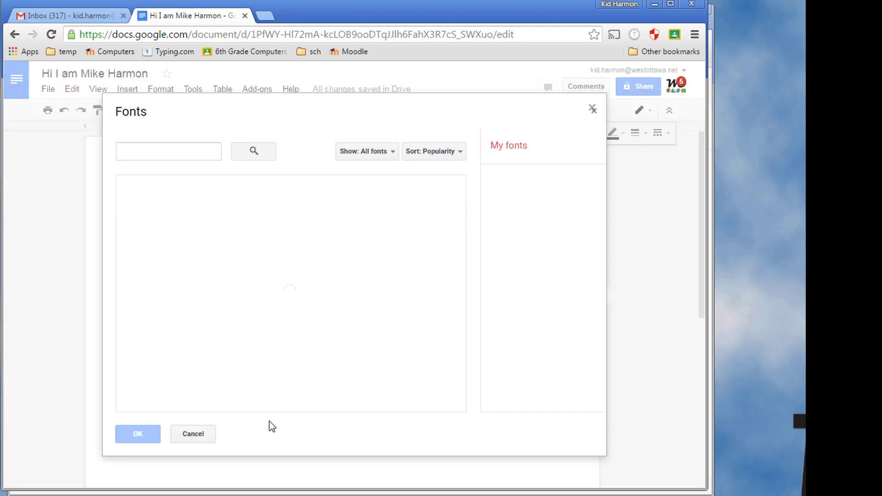
pyautogui.scroll(-18, 188, 264)
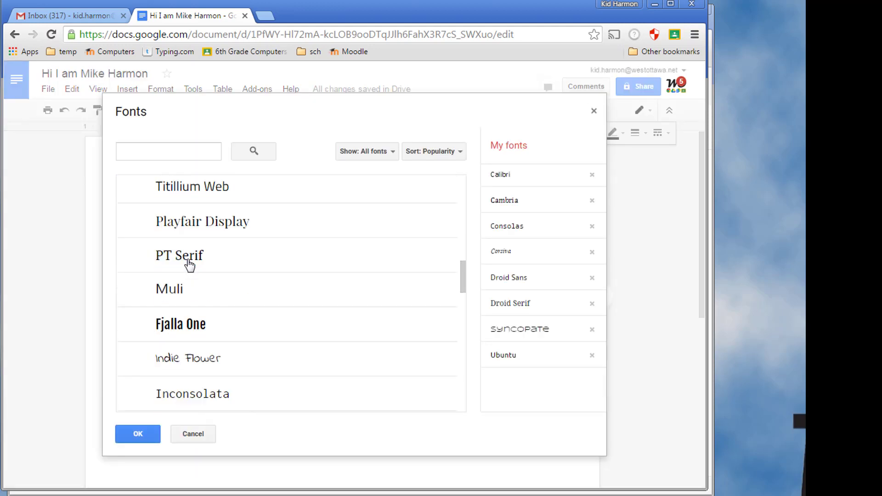
pyautogui.scroll(-5, 190, 266)
pyautogui.scroll(5, 191, 266)
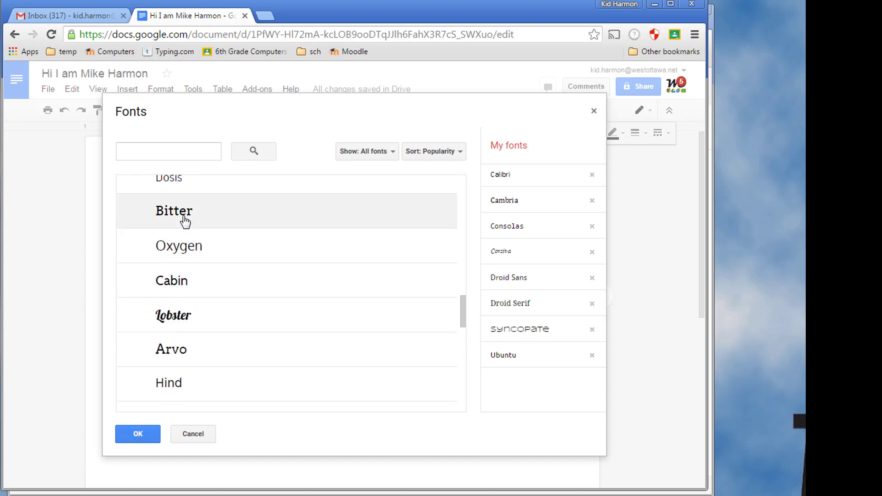
pyautogui.click(184, 317)
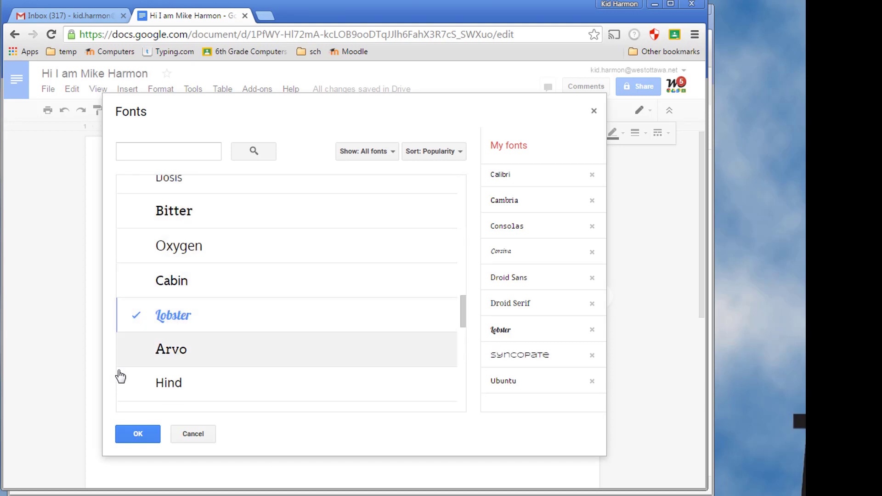
pyautogui.click(142, 440)
pyautogui.click(361, 349)
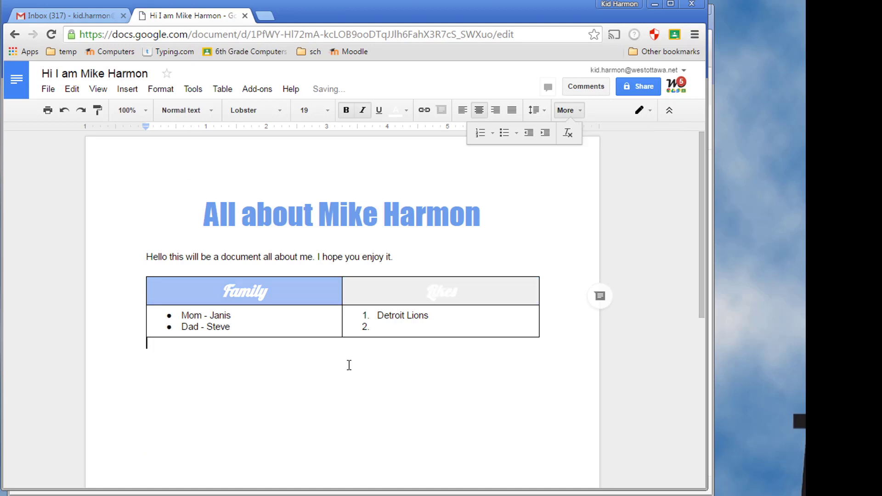
# - Change the "Likes" heading's text color to a darker blue
pyautogui.doubleClick(439, 291)
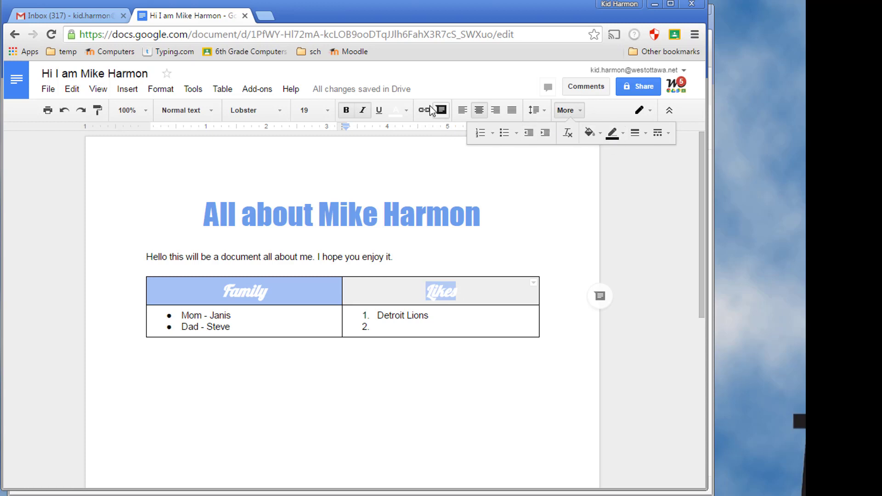
pyautogui.click(406, 110)
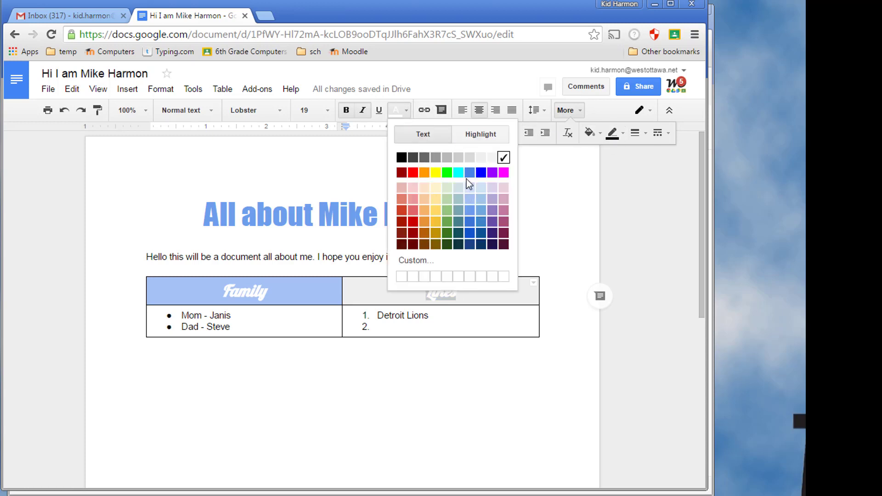
pyautogui.click(470, 222)
pyautogui.click(421, 362)
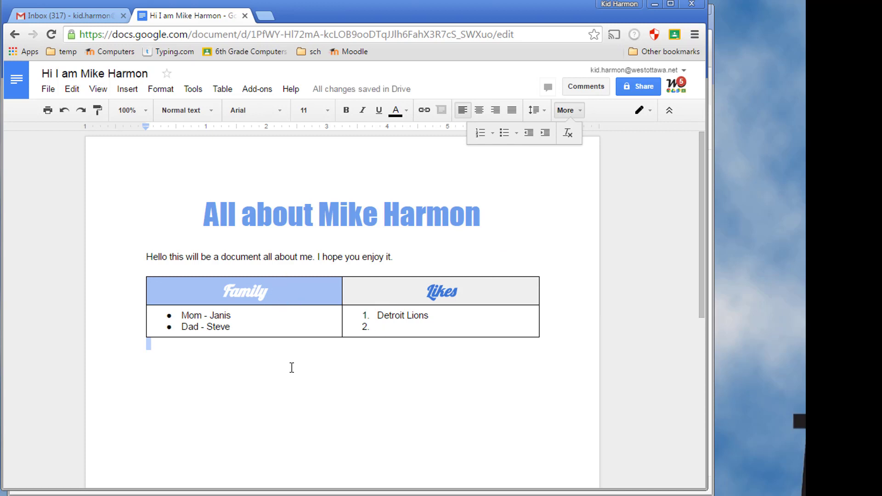
# - Recolor the "Family" heading's text, trying a light gray and settling on a slightly darker gray
pyautogui.doubleClick(231, 290)
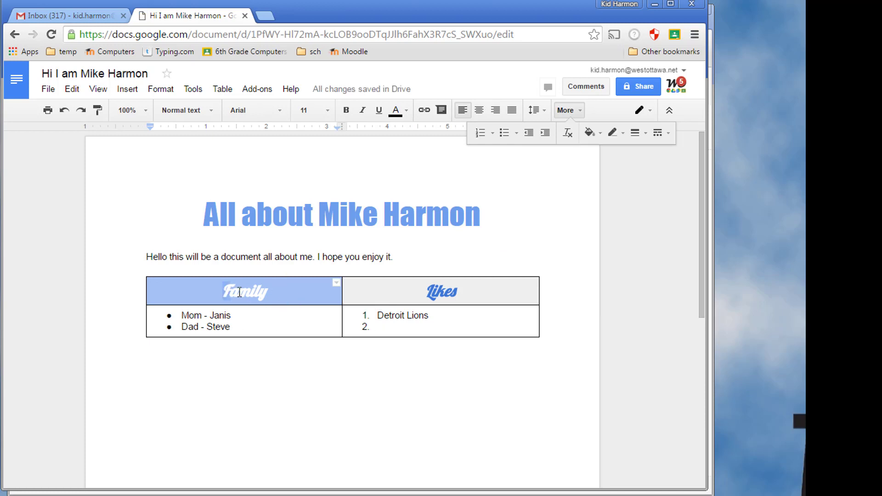
pyautogui.click(402, 111)
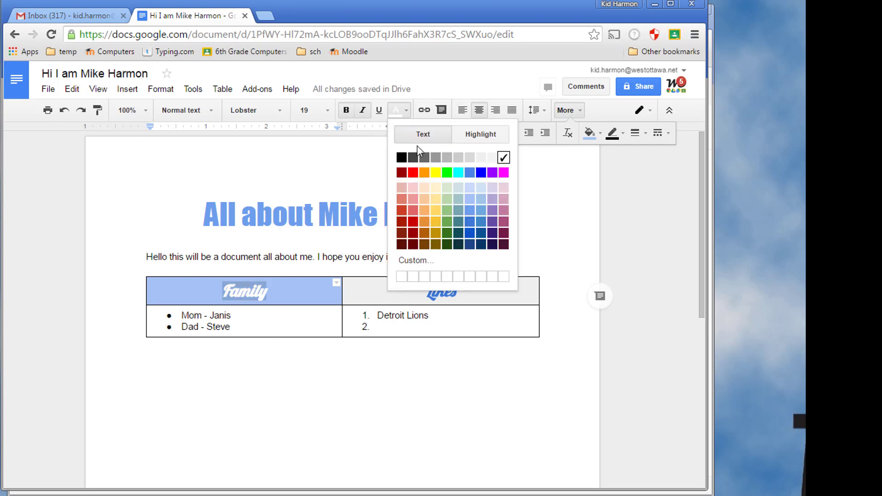
pyautogui.click(457, 158)
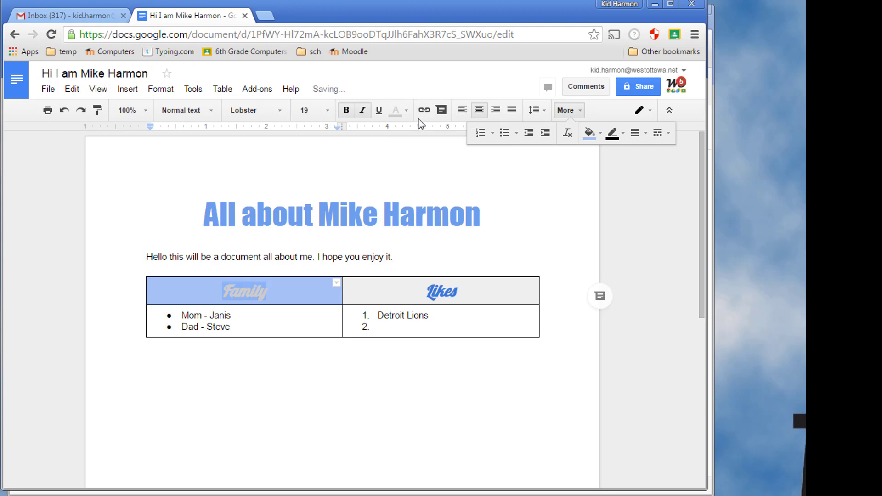
pyautogui.click(401, 112)
pyautogui.click(449, 158)
pyautogui.click(265, 320)
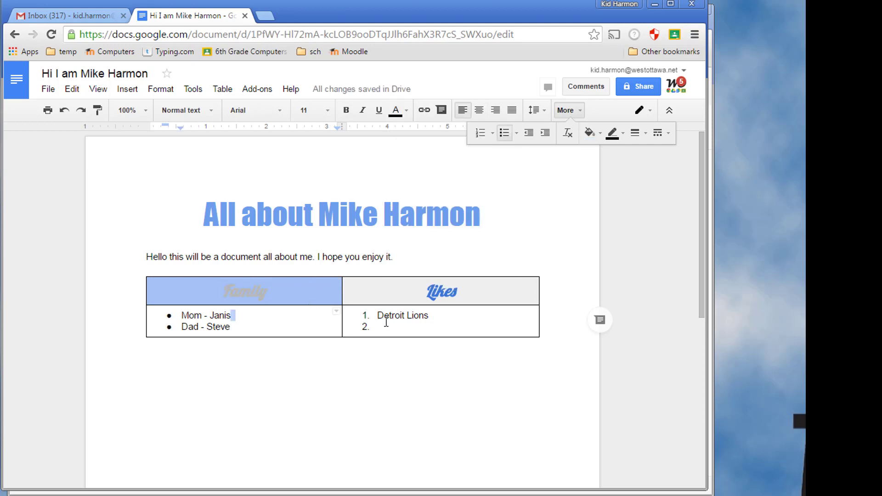
pyautogui.click(269, 358)
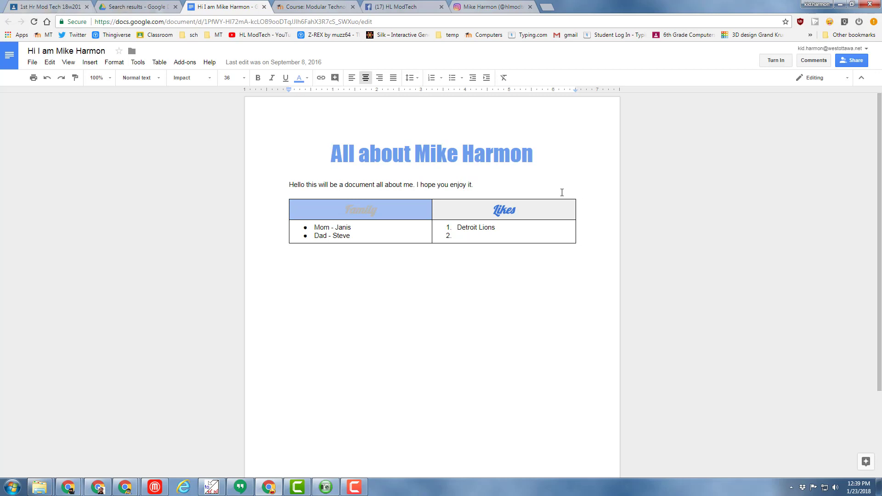
# - Search the web for "nimbus" in a new browser tab
pyautogui.click(546, 7)
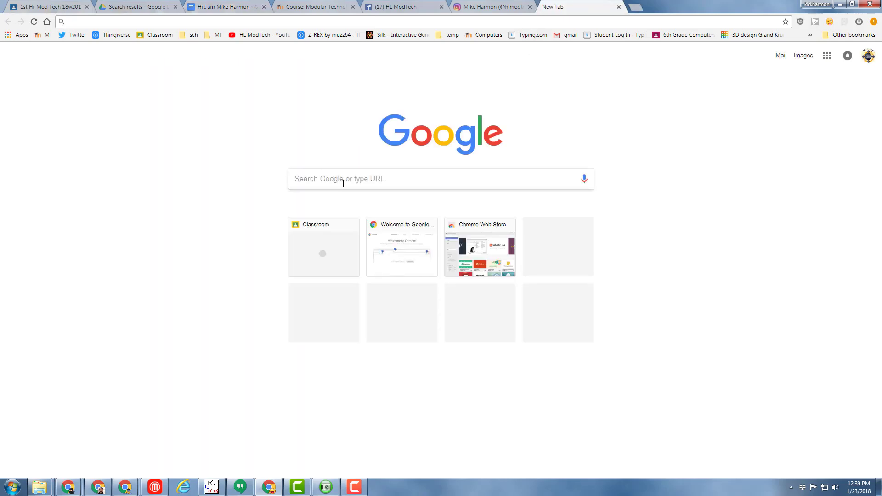
pyautogui.click(341, 180)
pyautogui.write('nimbus')
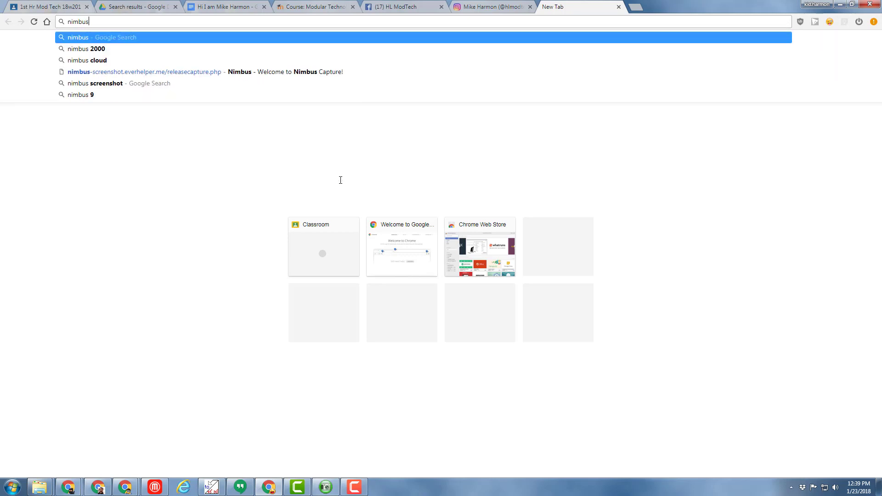
pyautogui.press('Return')
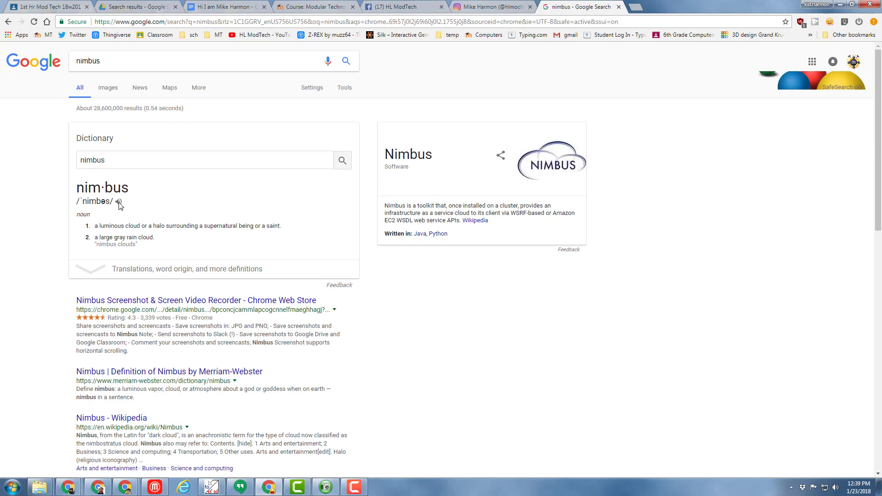
# - Open the Nimbus Screenshot & Screen Video Recorder page in the Chrome Web Store and add the extension to Chrome
pyautogui.scroll(-2, 65, 301)
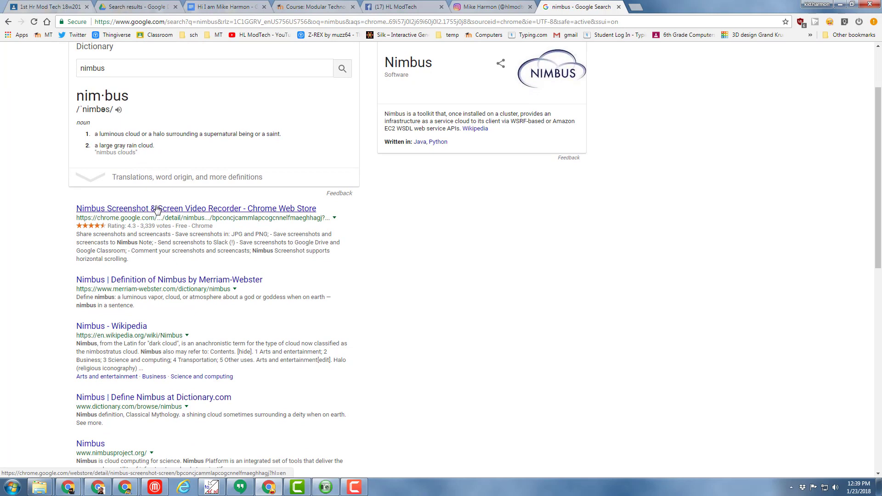
pyautogui.click(265, 209)
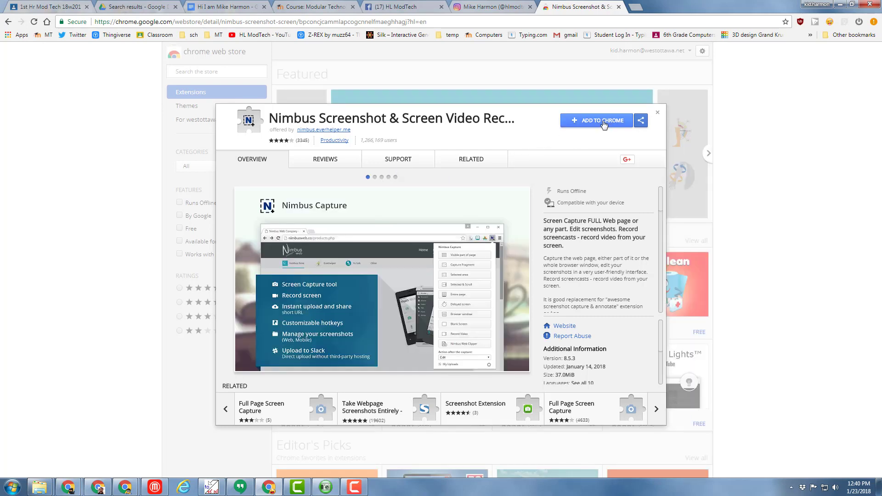
pyautogui.click(603, 123)
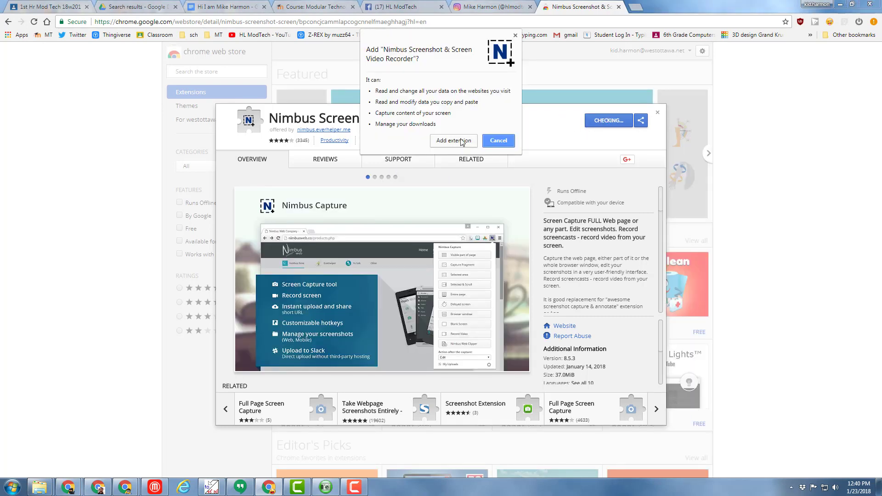
pyautogui.click(450, 142)
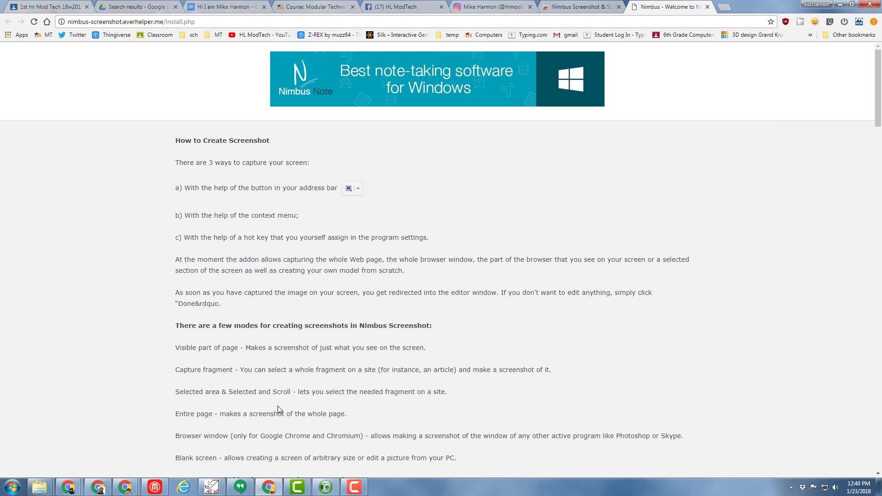
# - Close the Nimbus welcome, Chrome Web Store and Nimbus release notes pages and return to the about-me document in Google Docs
pyautogui.click(707, 7)
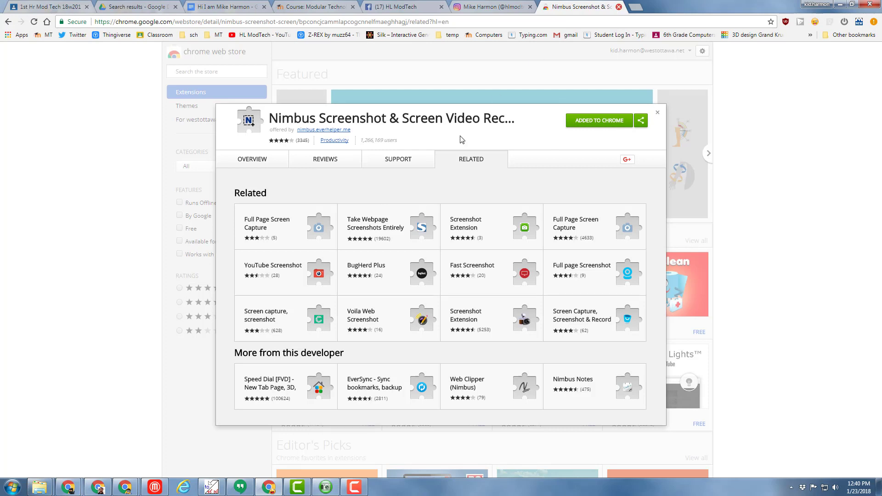
pyautogui.hotkey('ctrl', 'w')
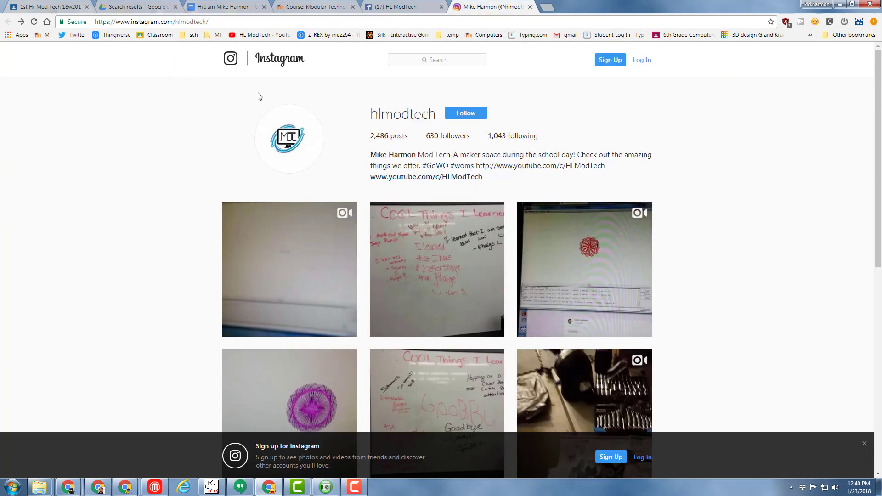
pyautogui.click(208, 8)
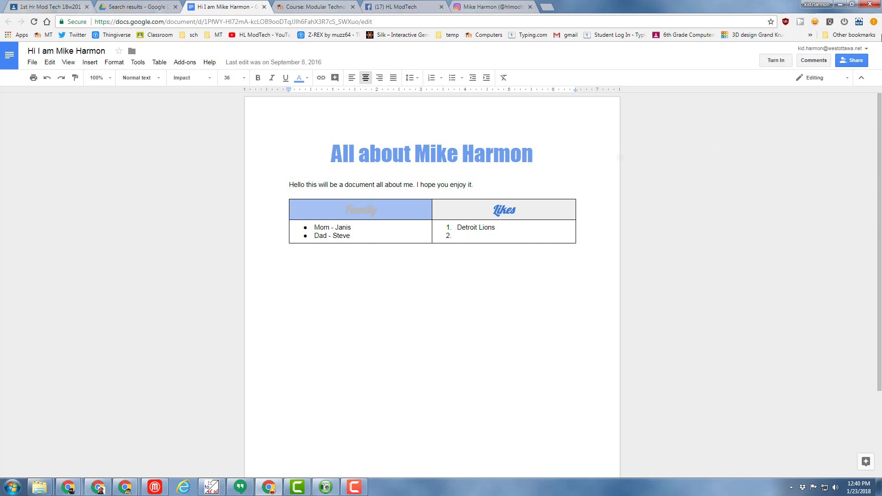
pyautogui.click(859, 22)
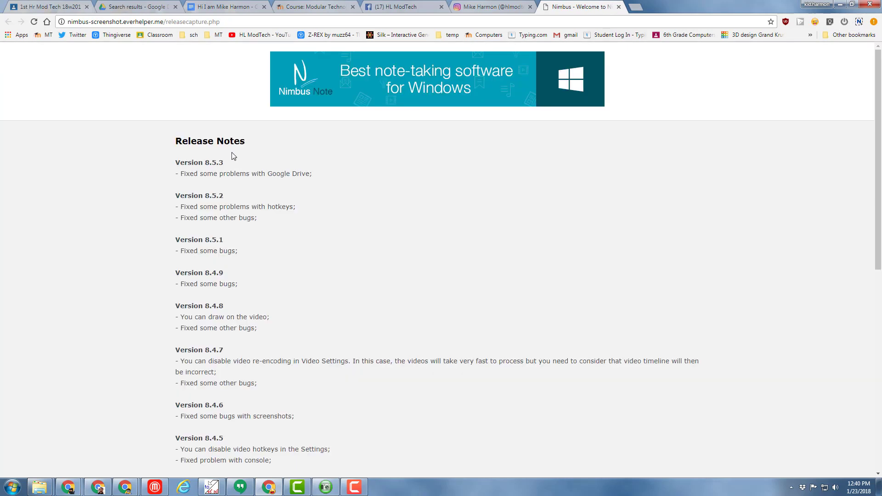
pyautogui.click(619, 9)
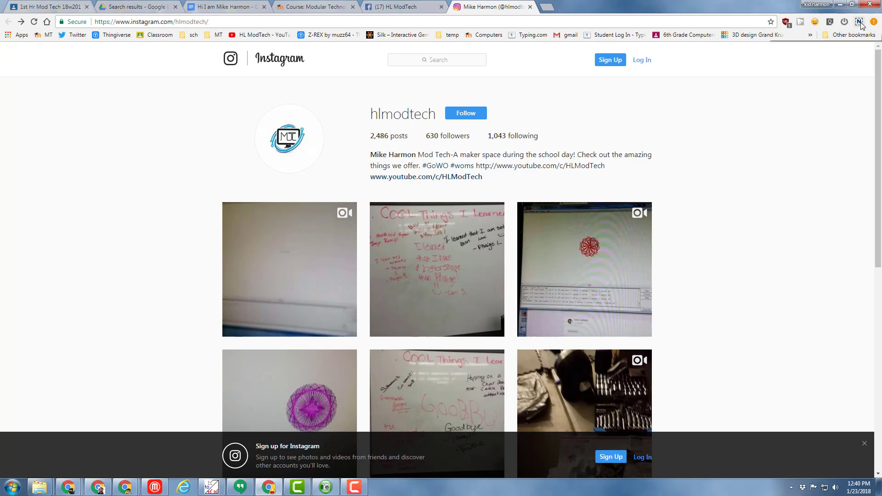
pyautogui.click(239, 7)
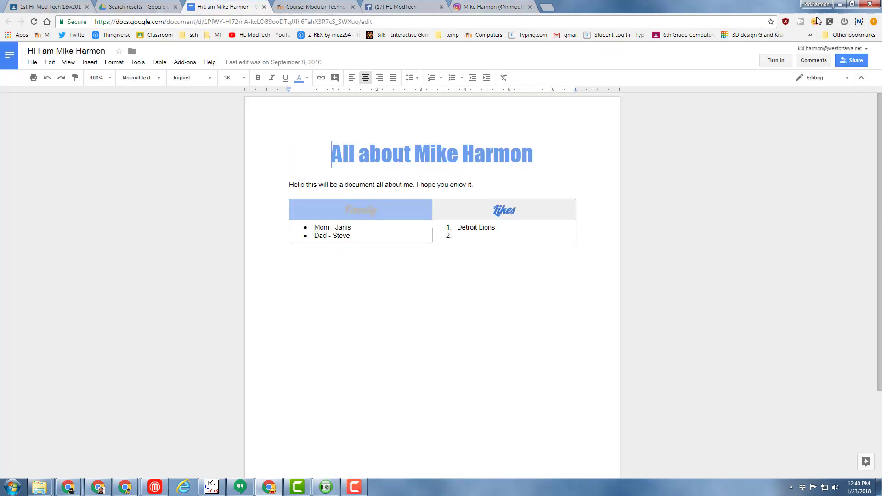
# - Capture a selected area of about 832 x 685 pixels with Nimbus, covering the document page with its title and table
pyautogui.click(859, 22)
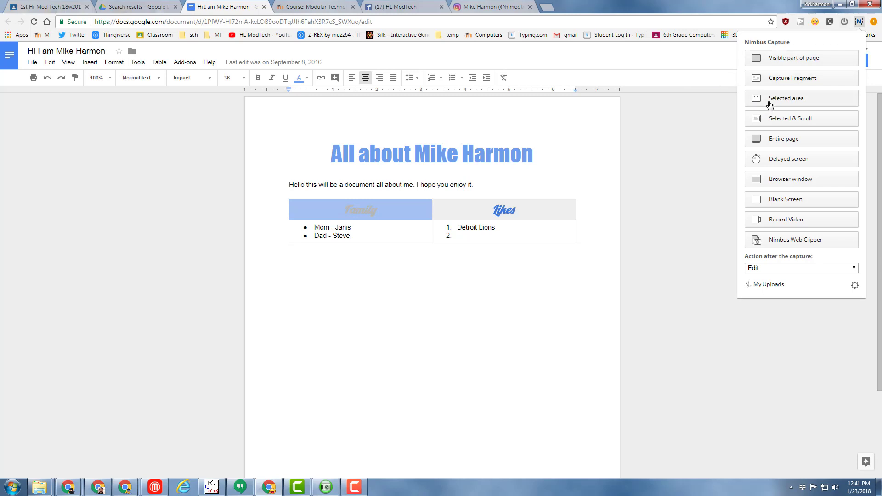
pyautogui.click(775, 99)
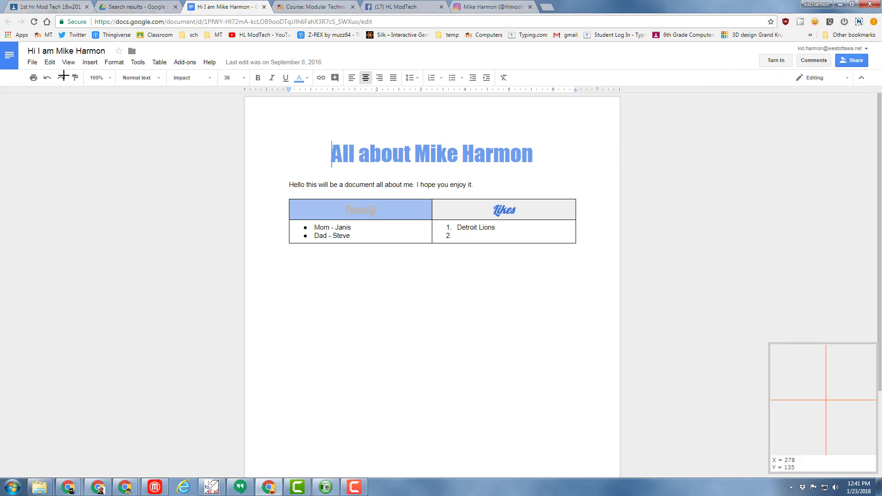
pyautogui.moveTo(239, 96)
pyautogui.mouseDown()
pyautogui.moveTo(292, 179)
pyautogui.moveTo(482, 331)
pyautogui.moveTo(616, 360)
pyautogui.moveTo(625, 316)
pyautogui.moveTo(615, 241)
pyautogui.moveTo(608, 282)
pyautogui.moveTo(622, 410)
pyautogui.mouseUp()
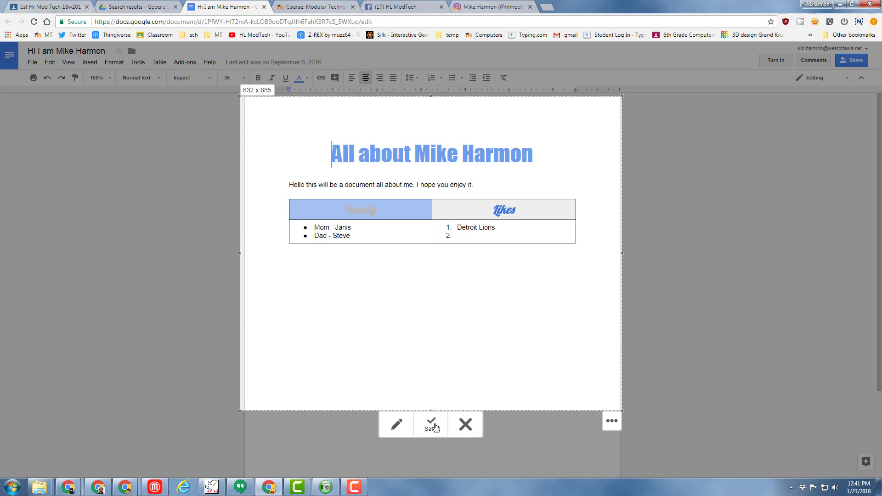
# - Save the screenshot as a PNG image in Downloads, naming it "all about" followed by the student's full name
pyautogui.click(431, 429)
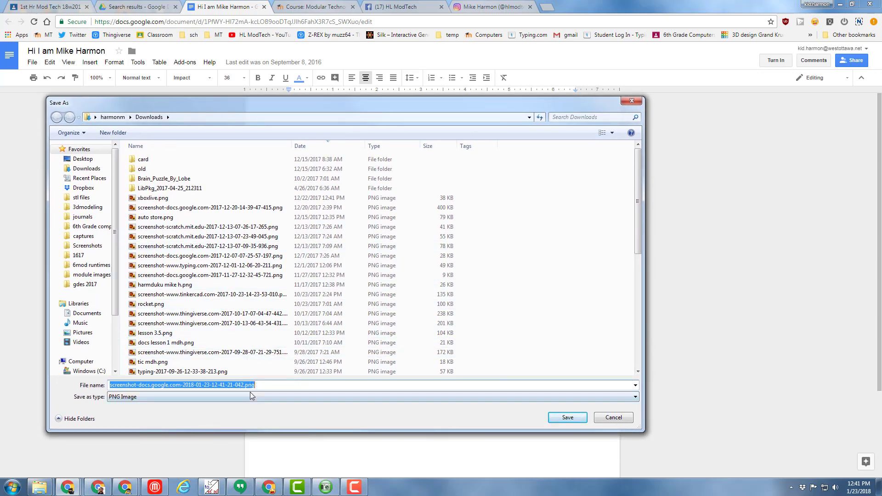
pyautogui.moveTo(245, 389); pyautogui.dragTo(61, 393)
pyautogui.moveTo(270, 385); pyautogui.dragTo(107, 387)
pyautogui.press('BackSpace')
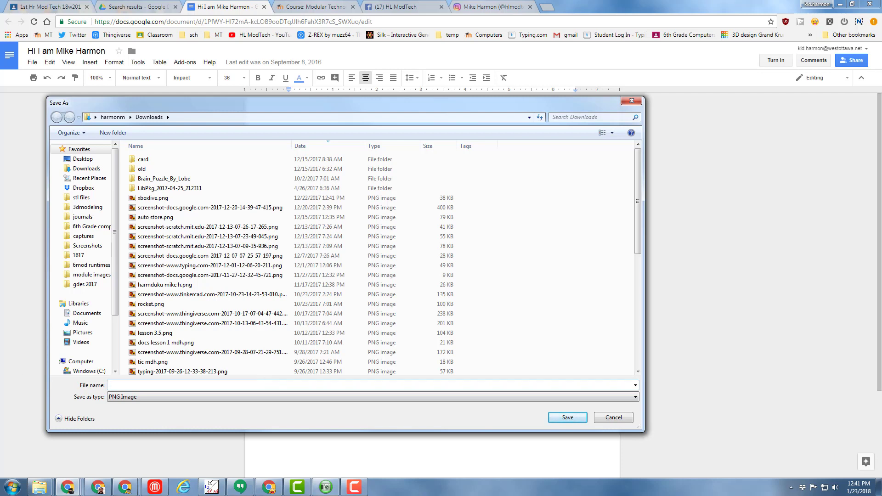
pyautogui.write('all about mike harmon')
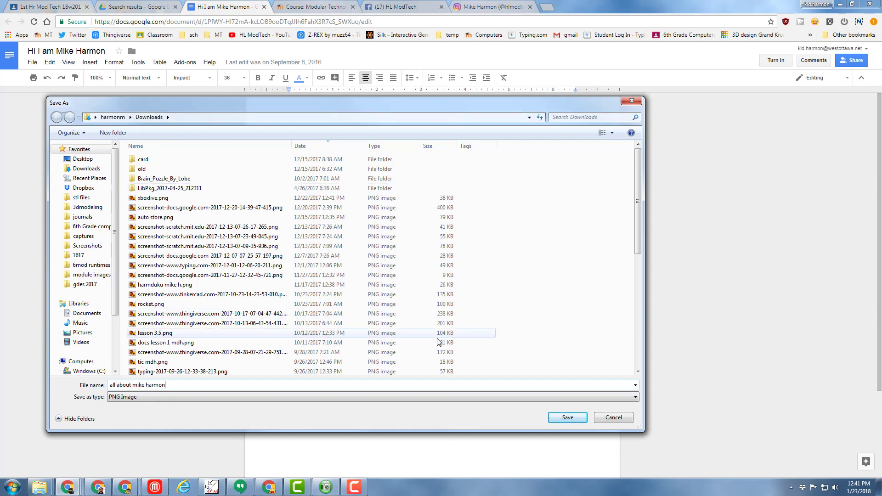
pyautogui.click(566, 417)
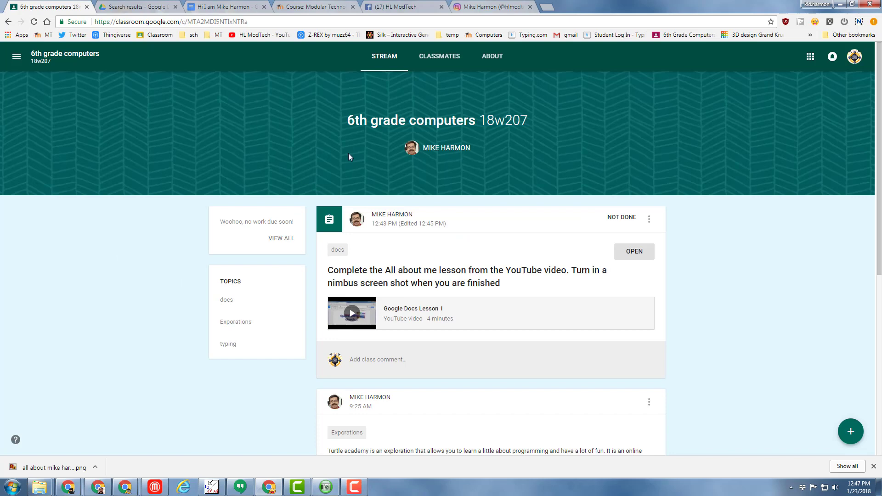
# - Open the "Complete the All about me lesson" assignment in Google Classroom and attach the all-about screenshot PNG from Downloads
pyautogui.click(638, 254)
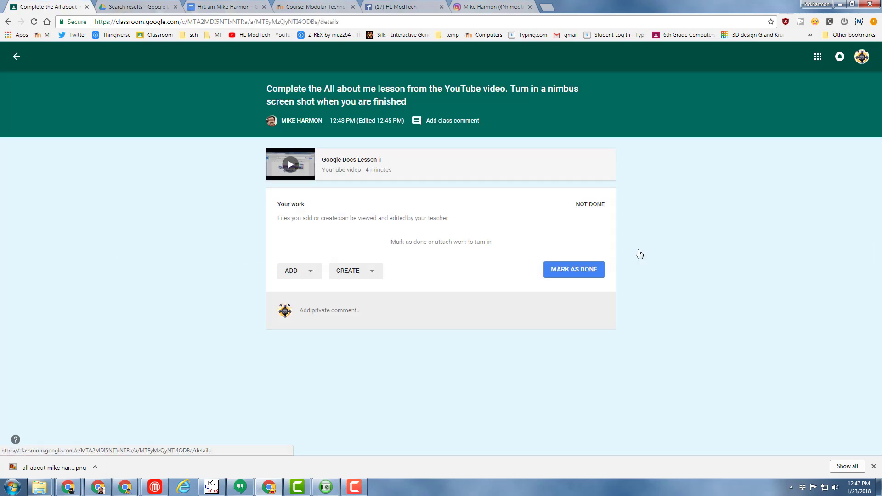
pyautogui.click(295, 273)
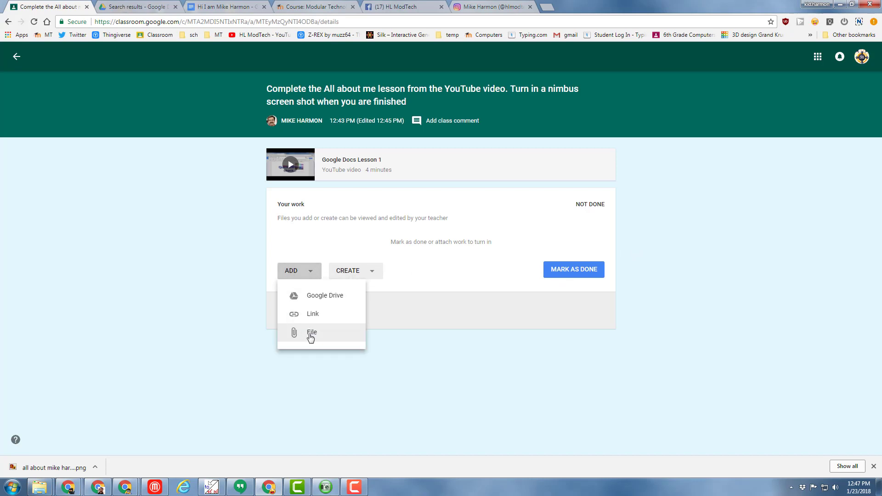
pyautogui.click(304, 333)
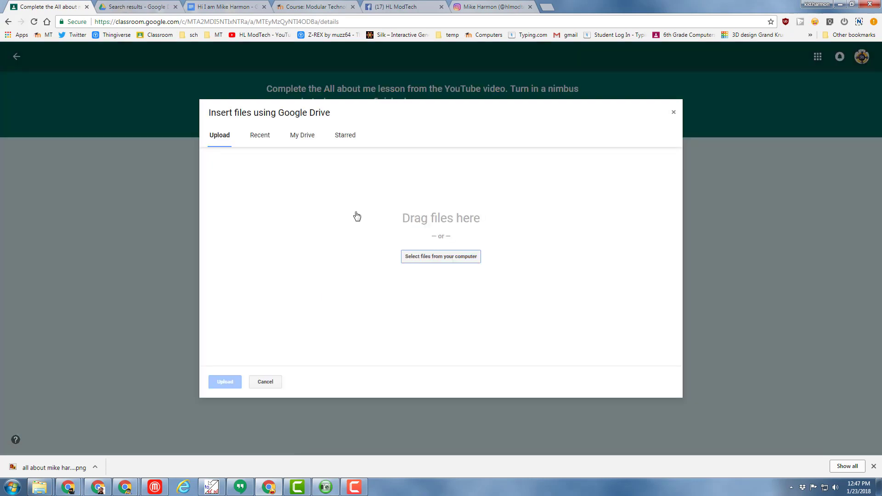
pyautogui.click(432, 256)
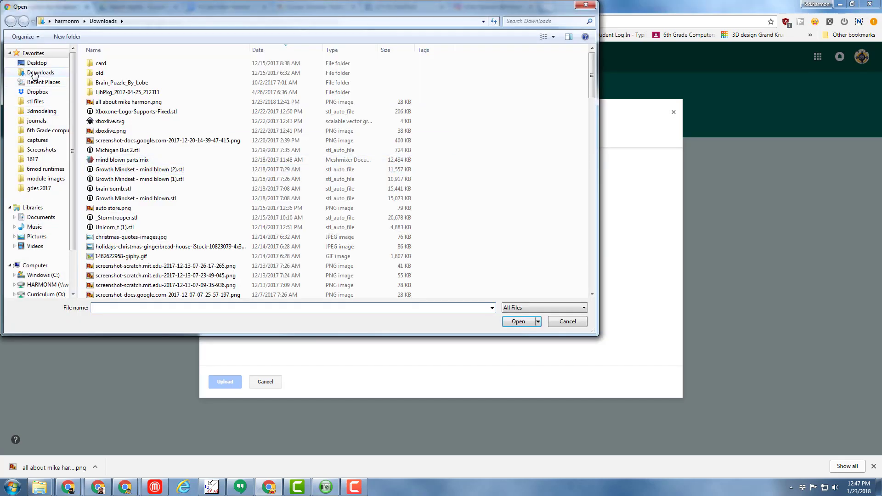
pyautogui.click(34, 74)
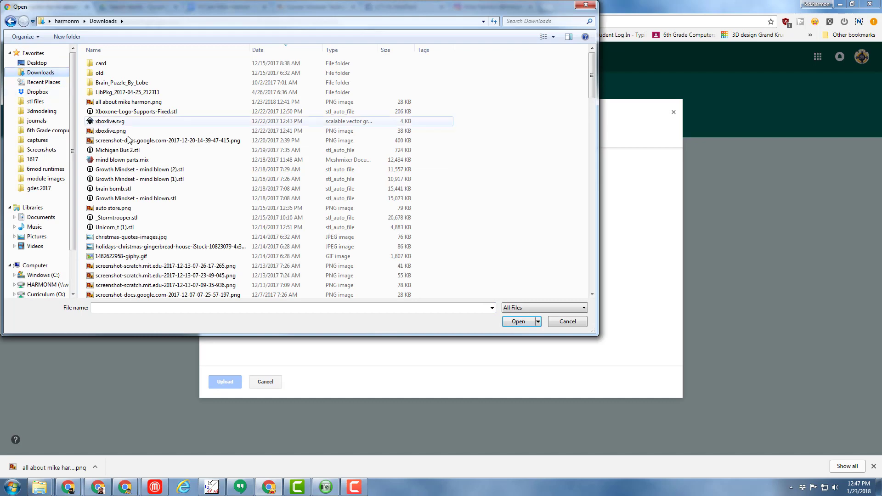
pyautogui.click(109, 103)
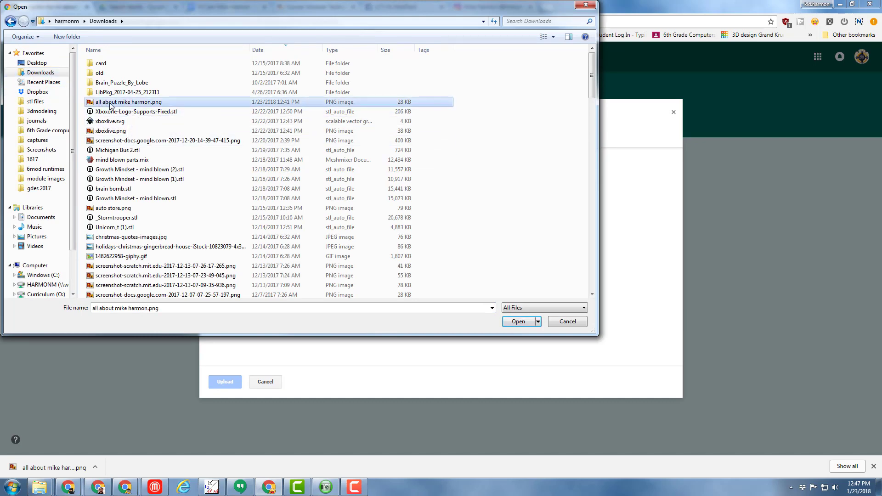
pyautogui.click(510, 323)
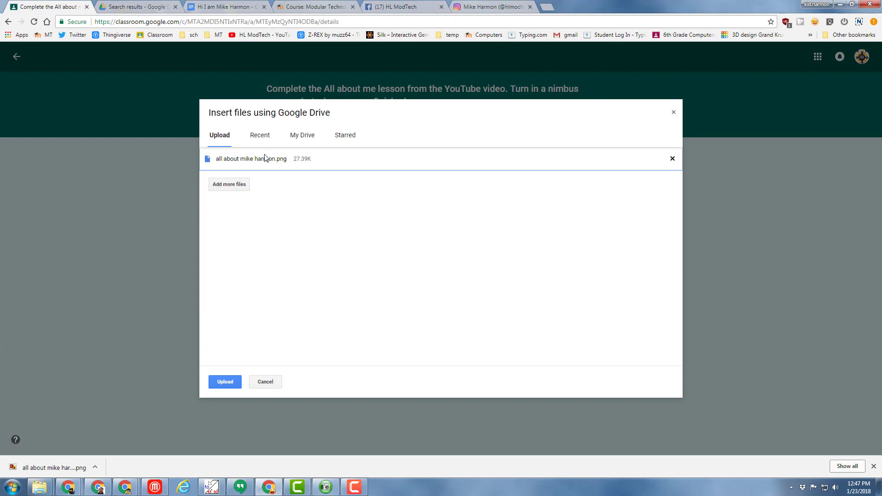
pyautogui.click(225, 385)
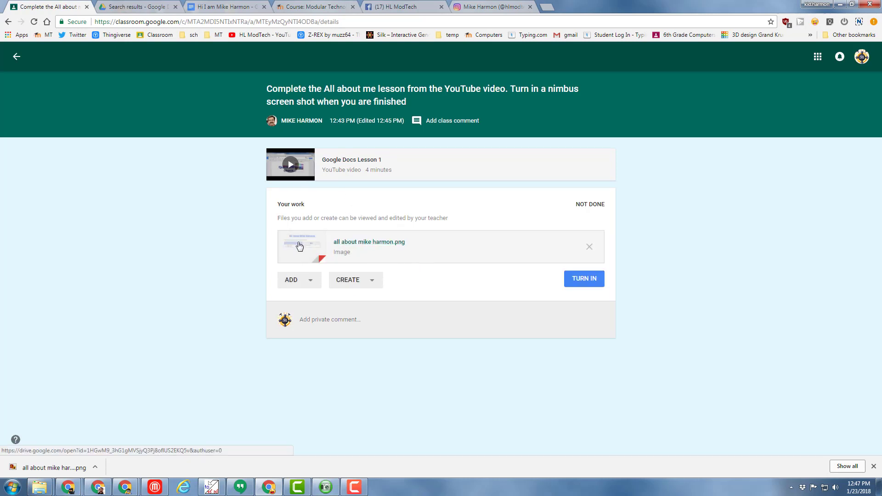
# - Turn in the All about me assignment with the attached screenshot
pyautogui.click(581, 278)
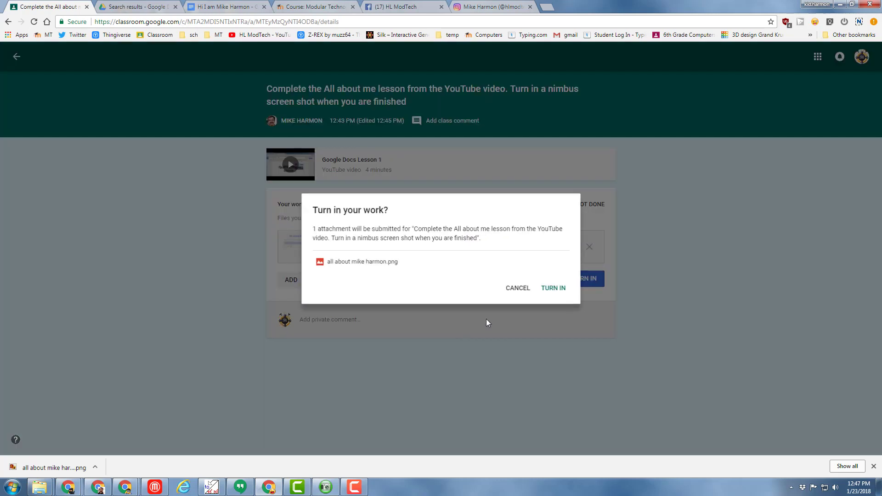
pyautogui.click(554, 288)
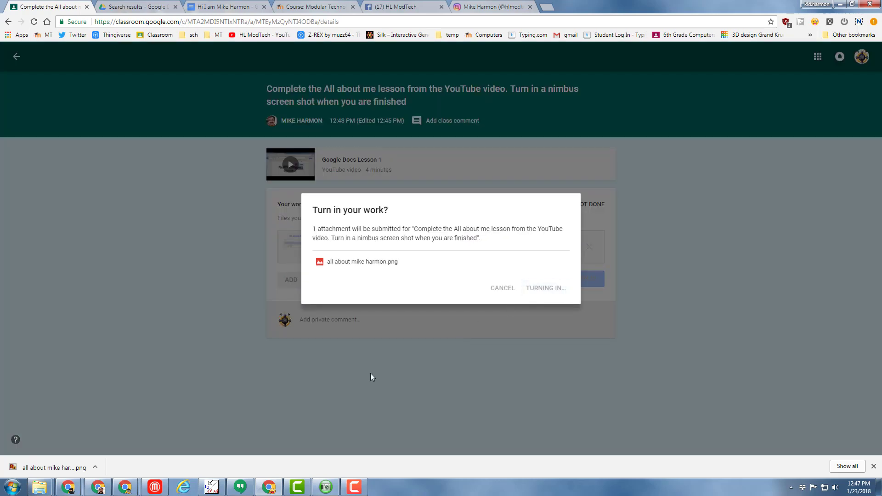